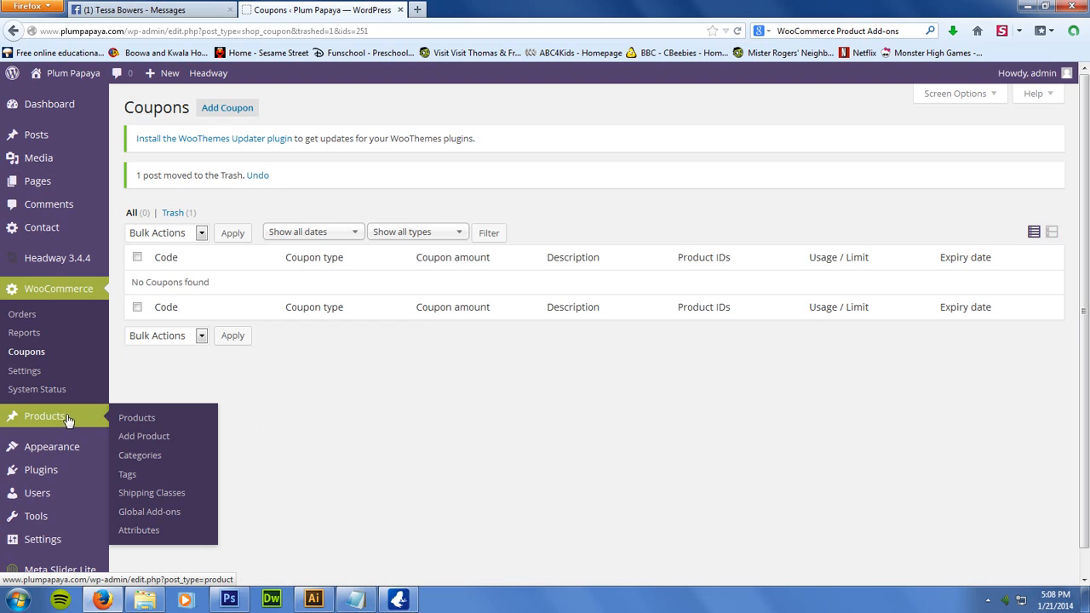
# Open the Mouse (draft) product for editing from the products list and examine its title and description
pyautogui.click(81, 417)
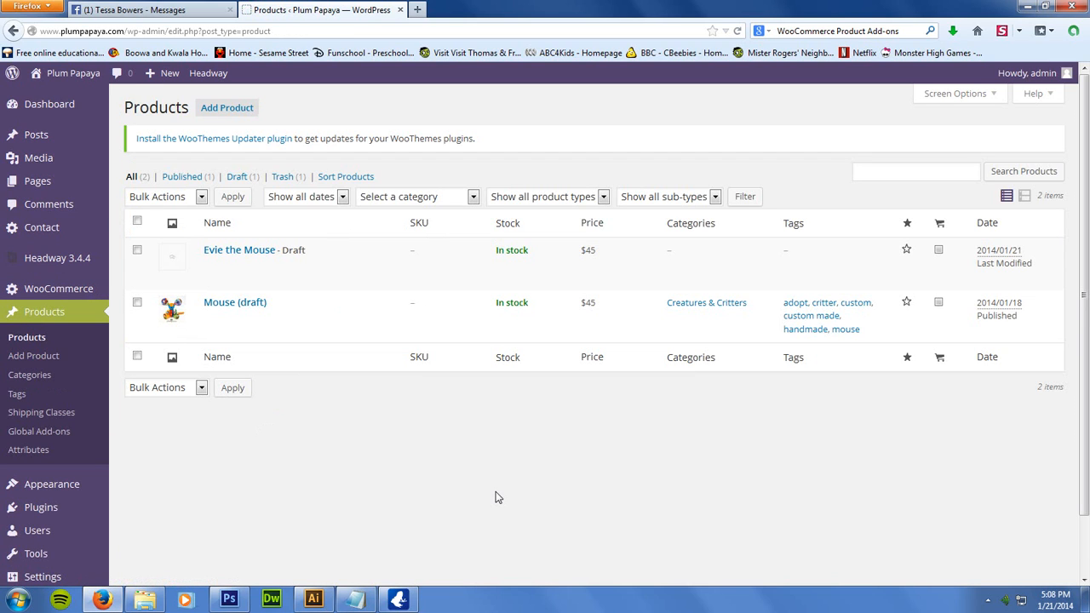
pyautogui.click(211, 305)
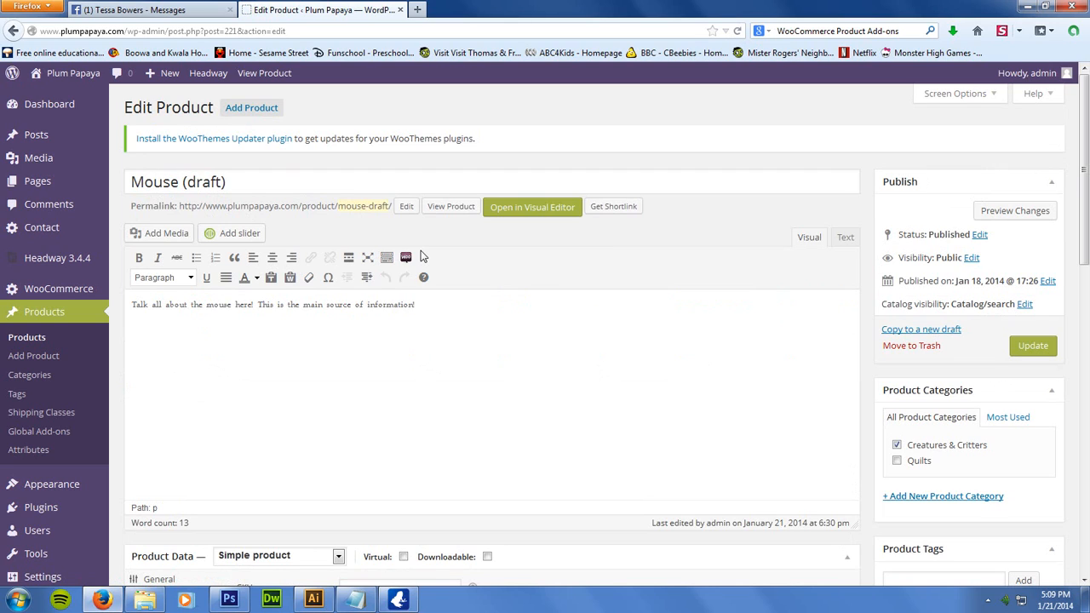
pyautogui.click(239, 183)
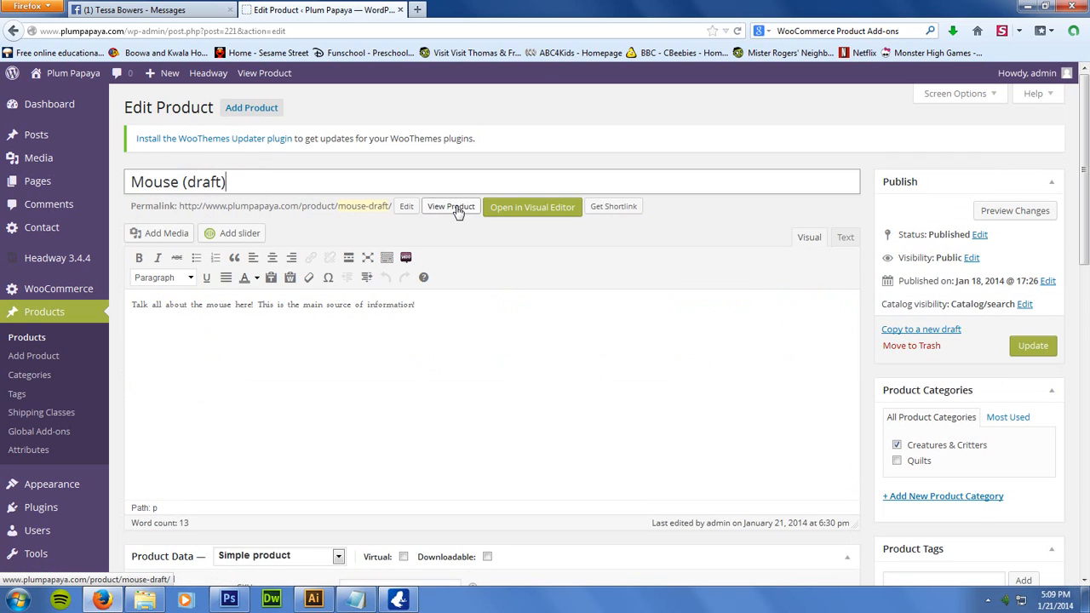
pyautogui.click(447, 350)
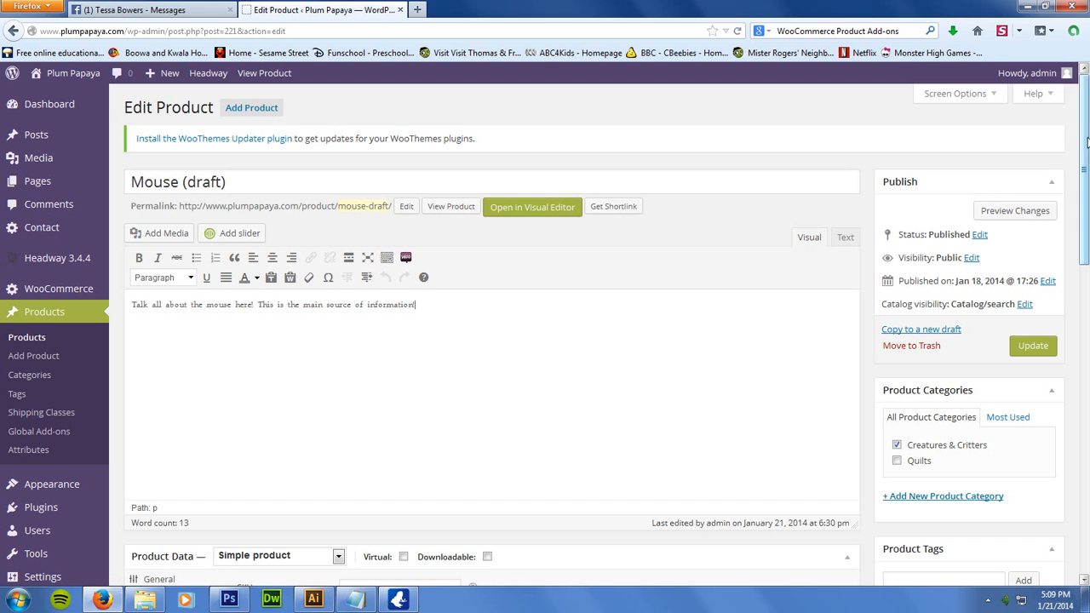
# Review the product's categories, tags, gallery images and featured image in the editor
pyautogui.moveTo(1087, 136); pyautogui.dragTo(1087, 203)
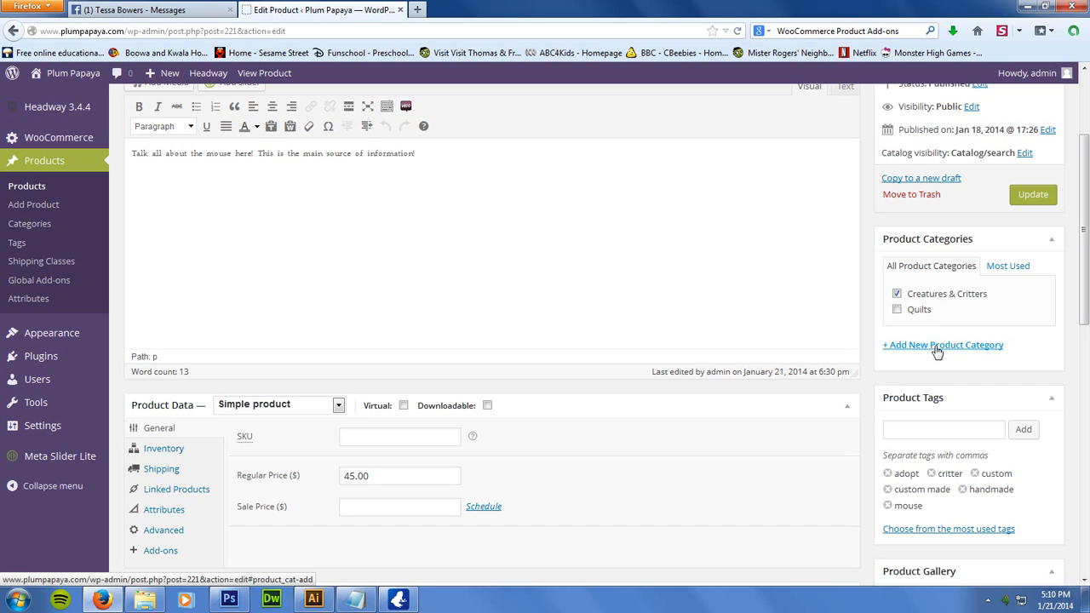
pyautogui.moveTo(1082, 215); pyautogui.dragTo(1061, 280)
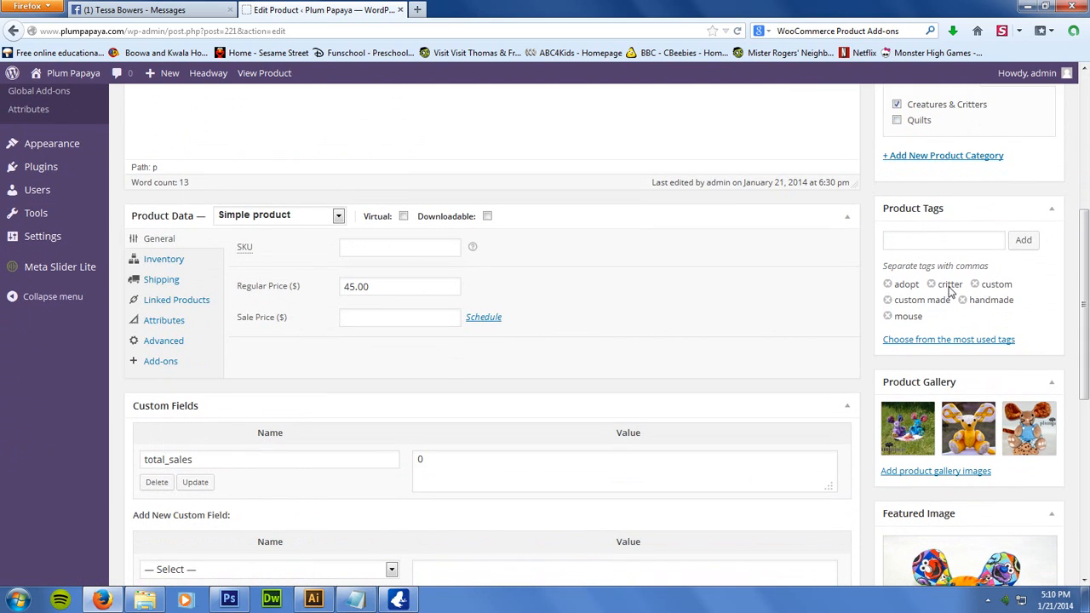
pyautogui.click(901, 243)
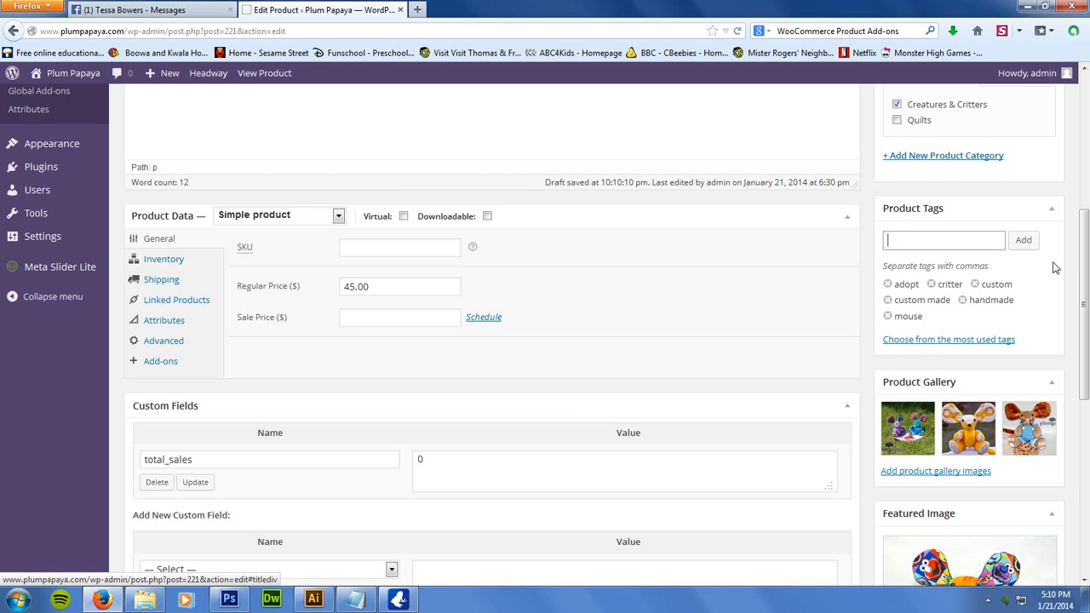
pyautogui.moveTo(1086, 266); pyautogui.dragTo(1086, 328)
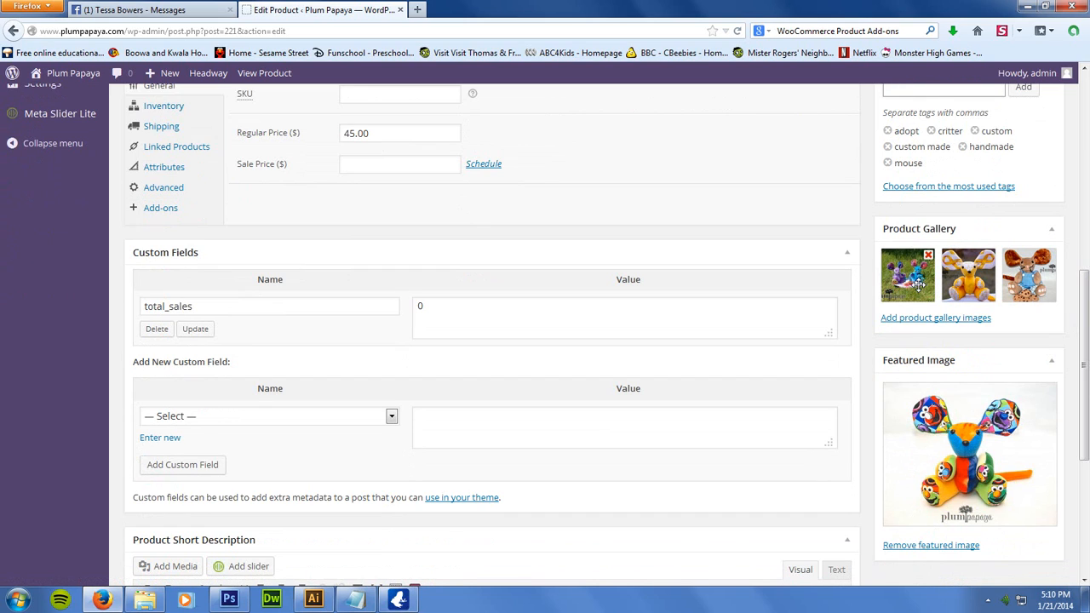
# Open plumpapaya.com in a new browser tab and go through the shop's Creatures & Critters category to the Mouse (draft) page
pyautogui.click(416, 12)
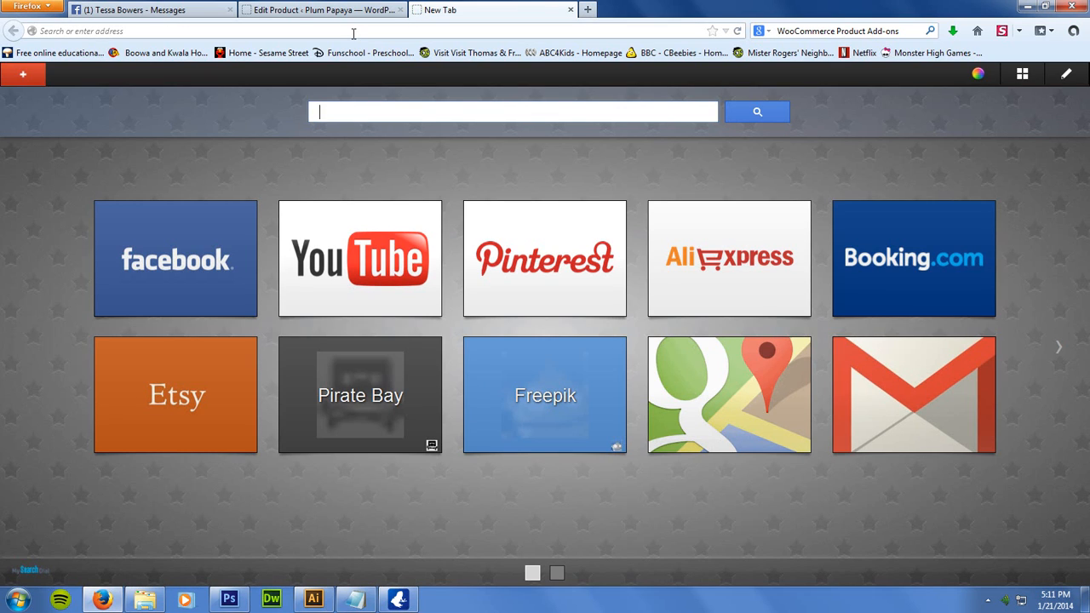
pyautogui.click(354, 32)
pyautogui.write('plumpapaya')
pyautogui.press('Return')
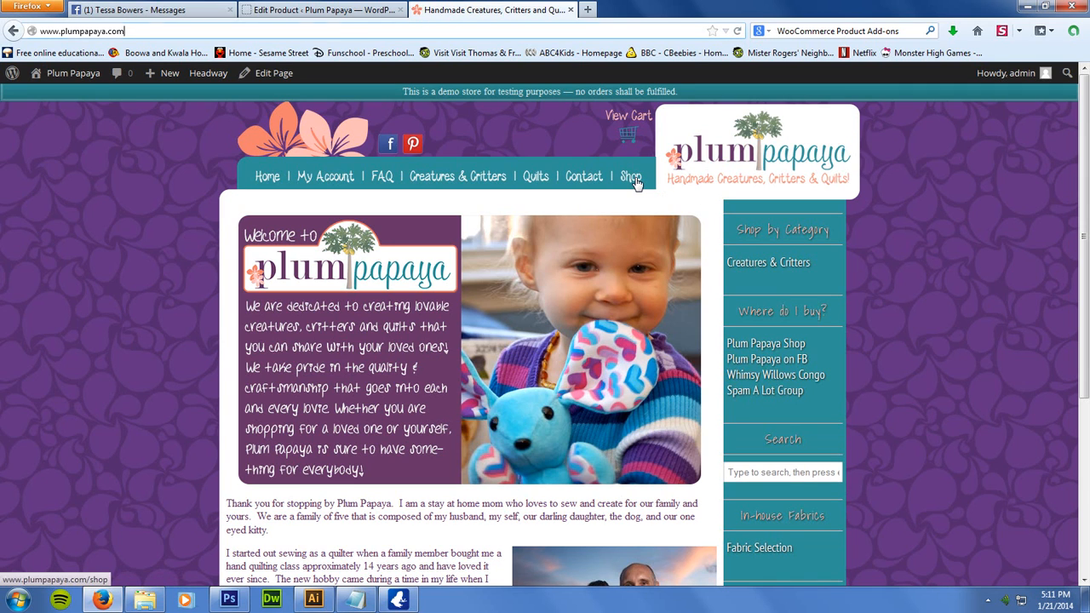
pyautogui.click(631, 177)
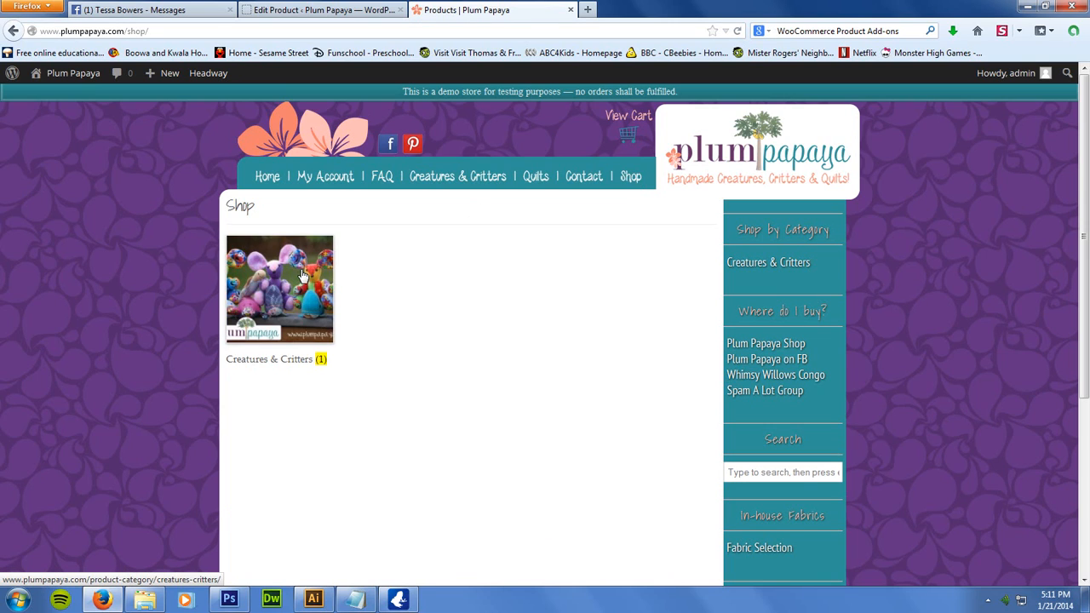
pyautogui.click(299, 279)
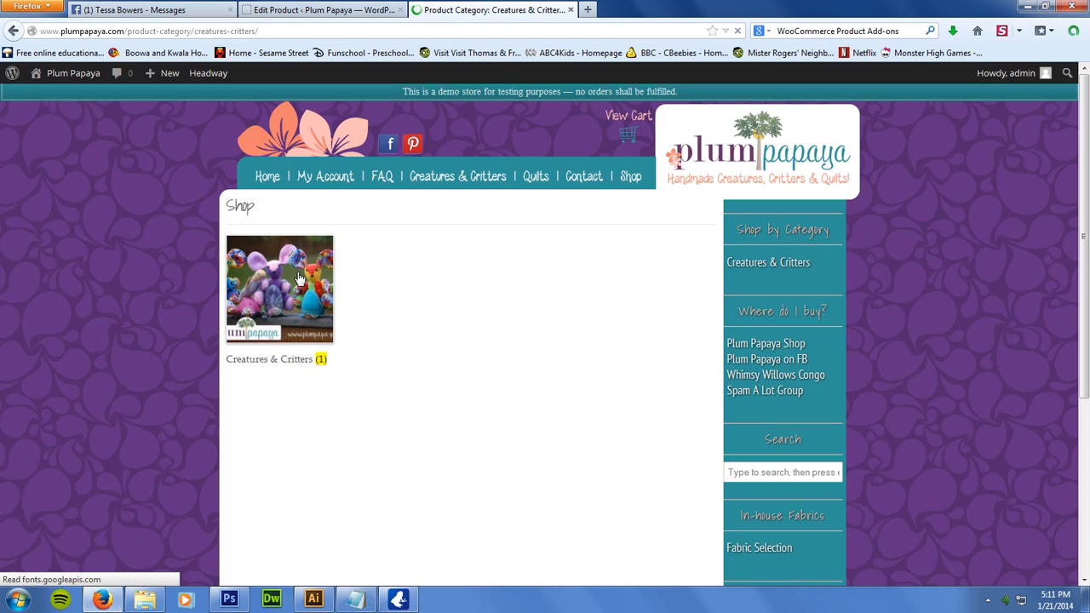
pyautogui.click(299, 279)
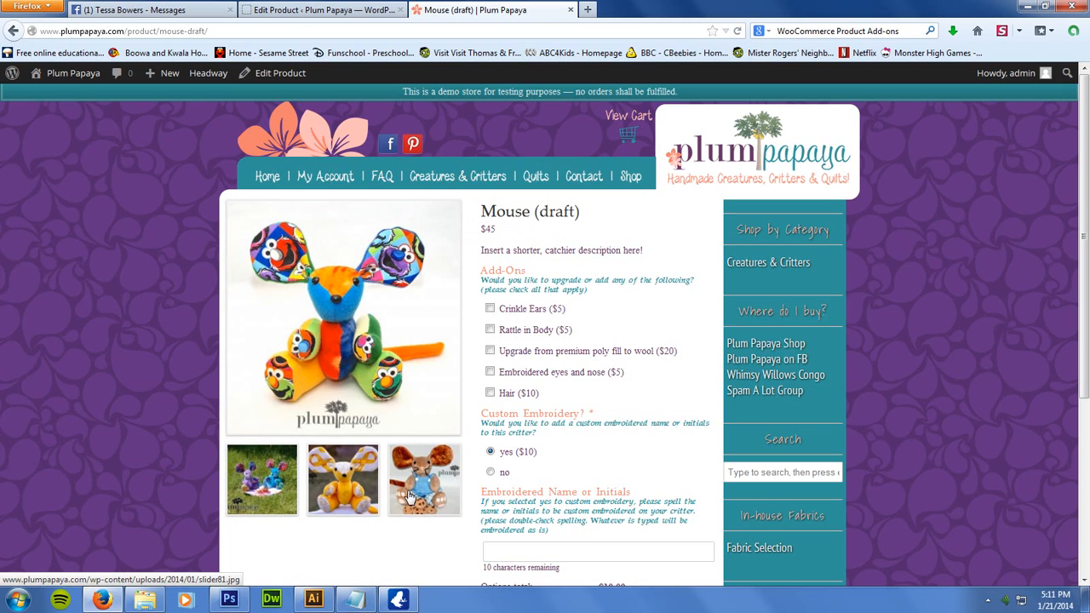
# Return to the product editor and look at the file upload option for adding product gallery images, without adding any
pyautogui.click(298, 12)
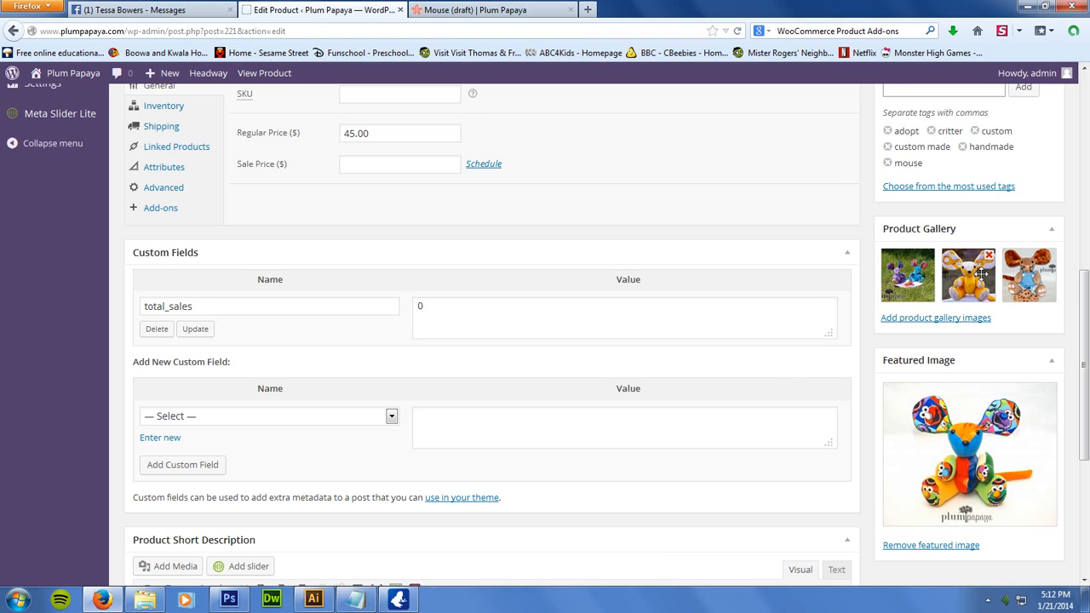
pyautogui.click(921, 323)
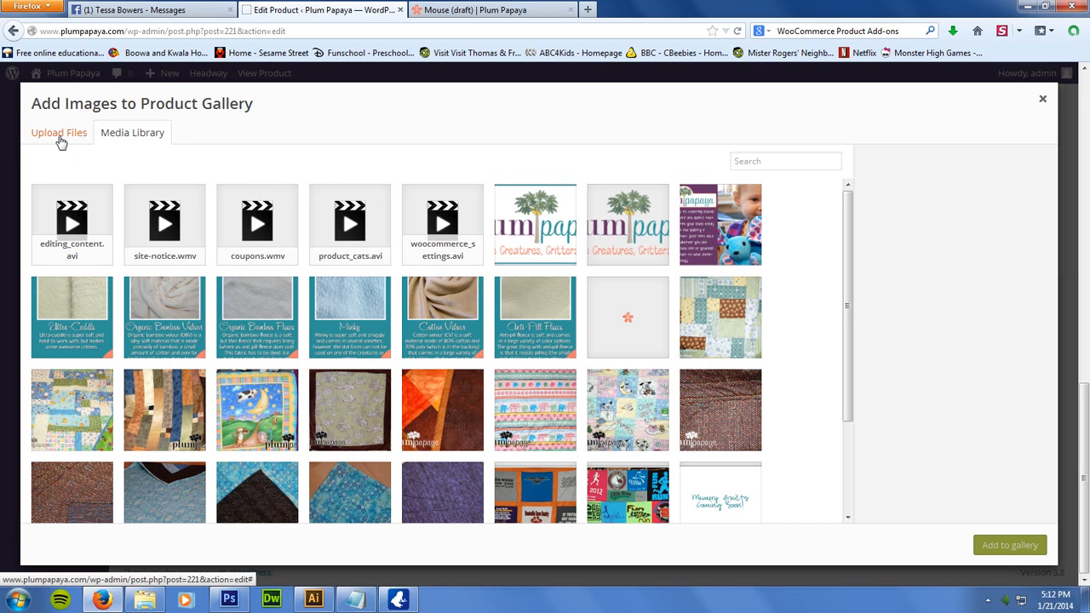
pyautogui.click(60, 138)
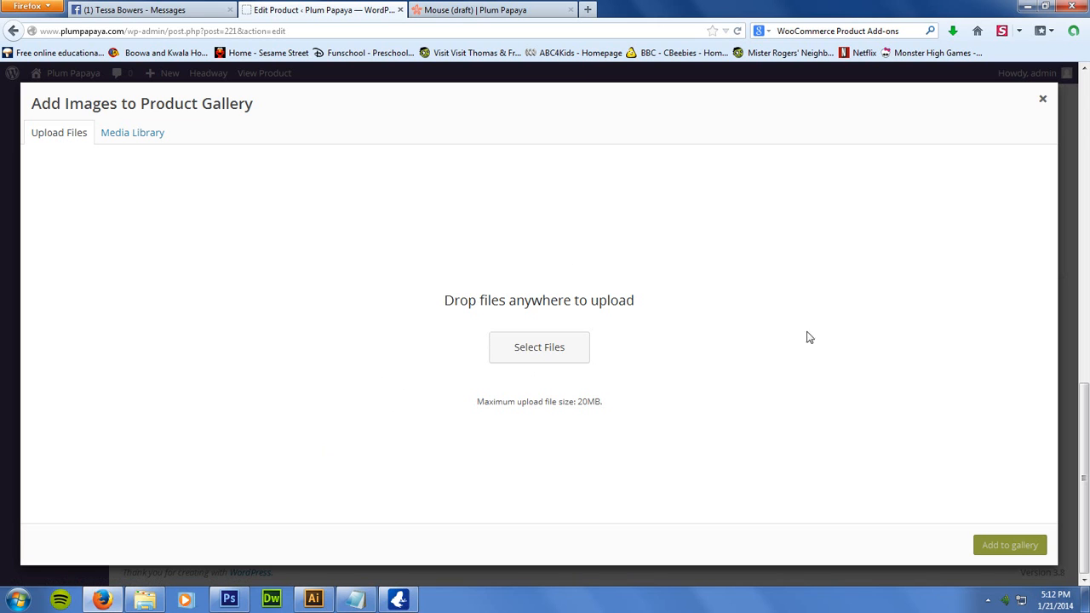
pyautogui.click(1044, 99)
pyautogui.moveTo(1086, 341); pyautogui.dragTo(1085, 368)
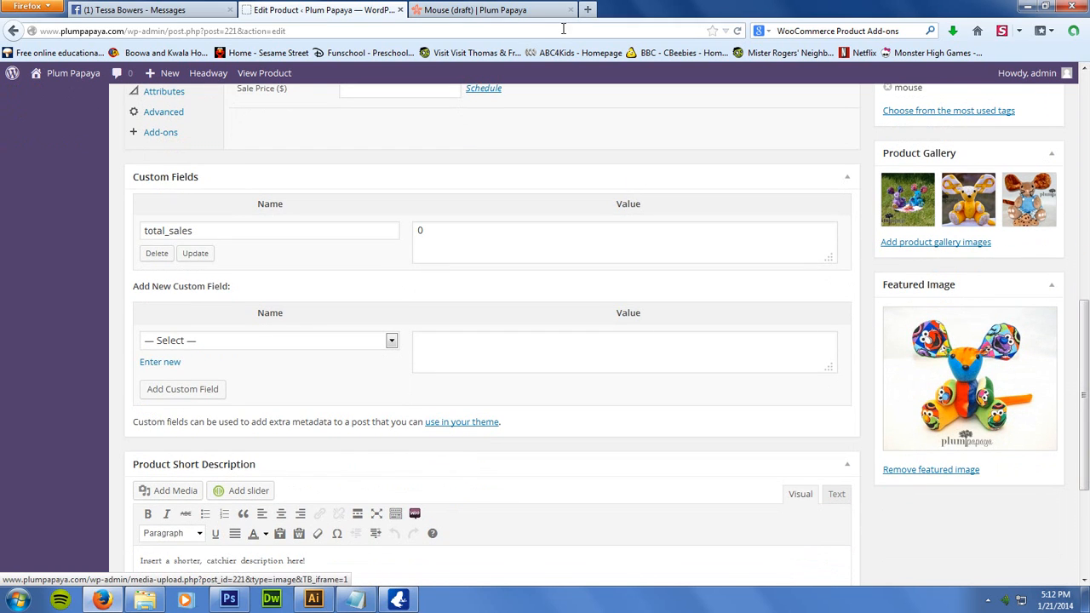
# View the enlarged photos of the Mouse (draft) product one after another on its shop page and close the viewer
pyautogui.click(474, 10)
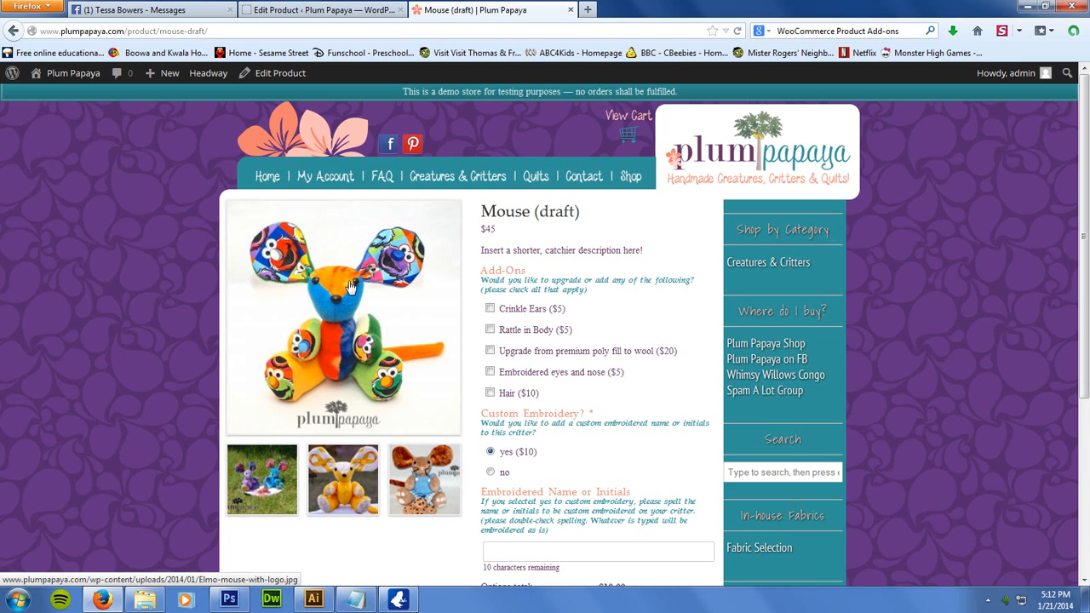
pyautogui.click(369, 339)
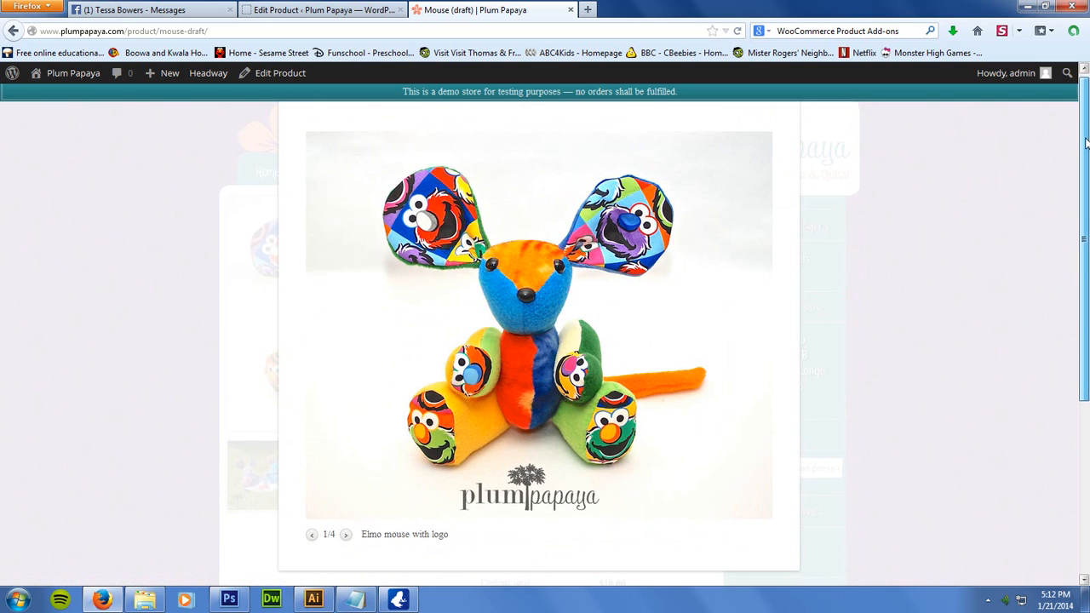
pyautogui.moveTo(722, 348)
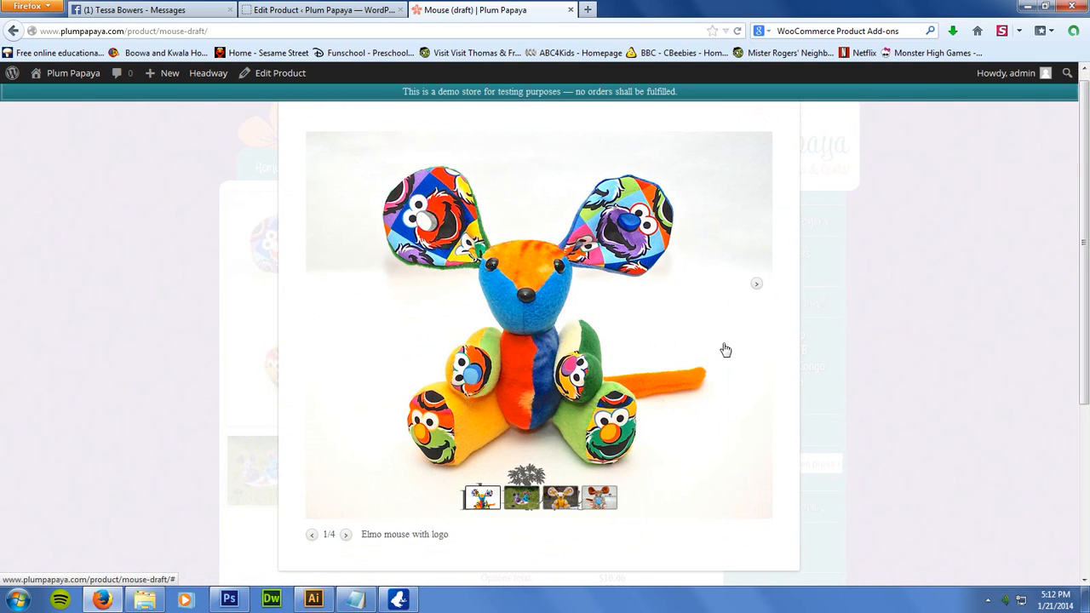
pyautogui.click(756, 286)
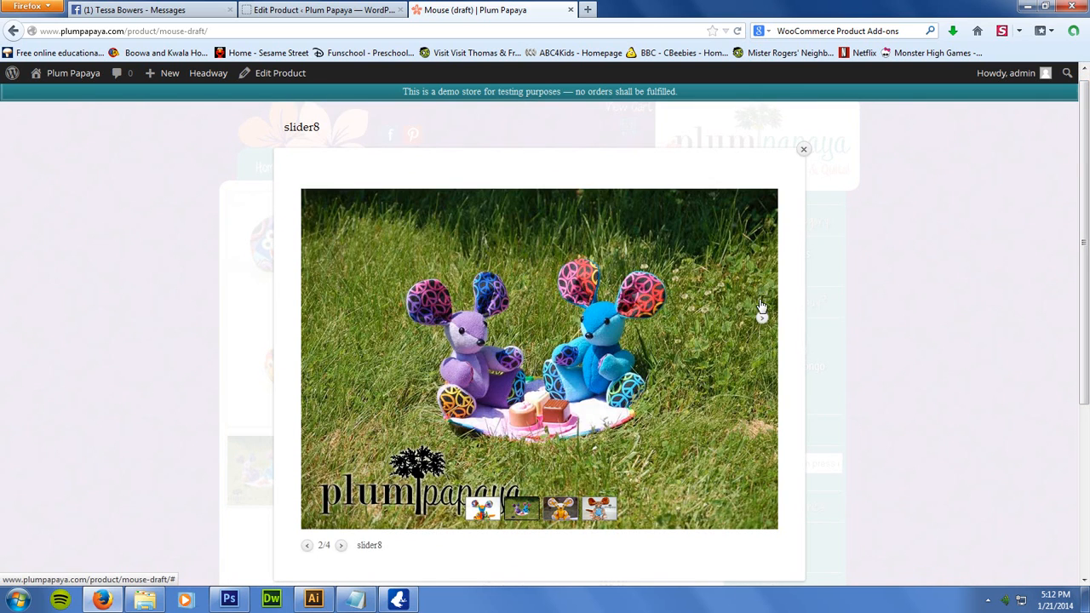
pyautogui.click(762, 317)
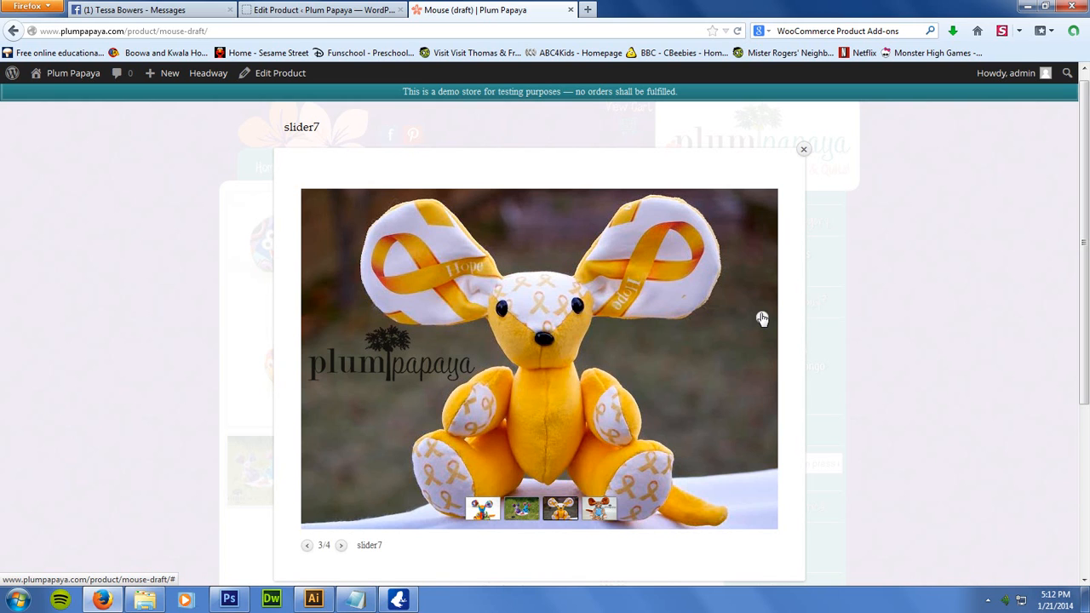
pyautogui.click(763, 319)
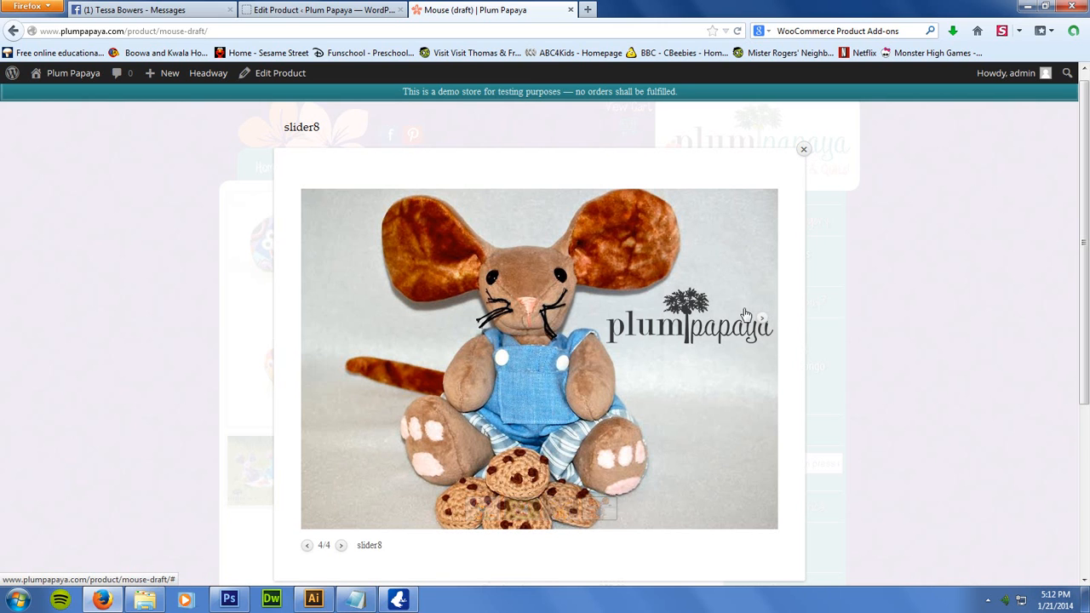
pyautogui.click(803, 150)
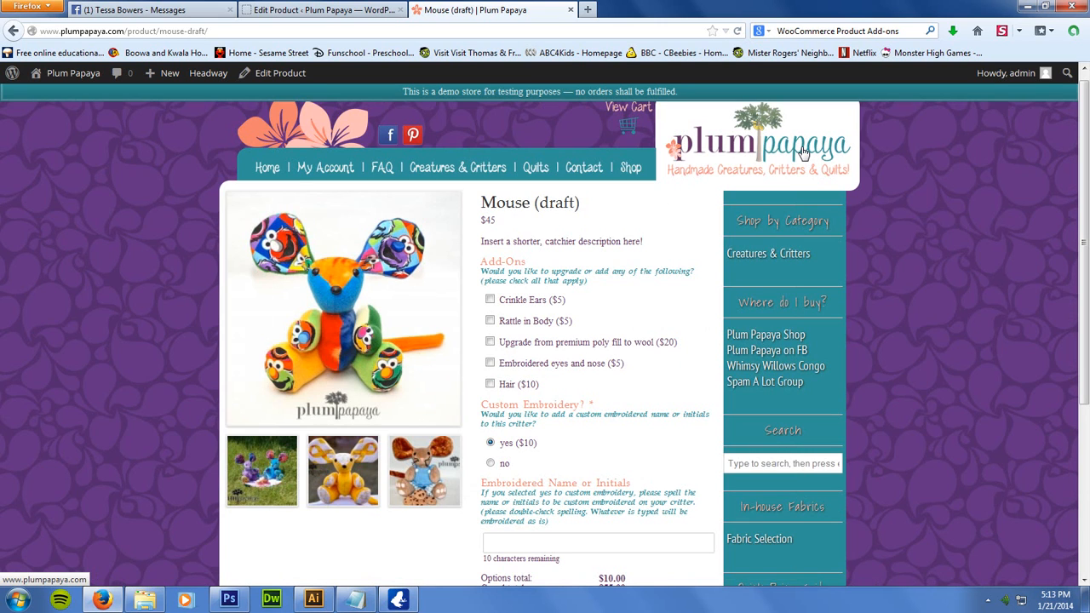
# Return to the product editor and examine the general product data: SKU, regular price and sale price
pyautogui.click(330, 11)
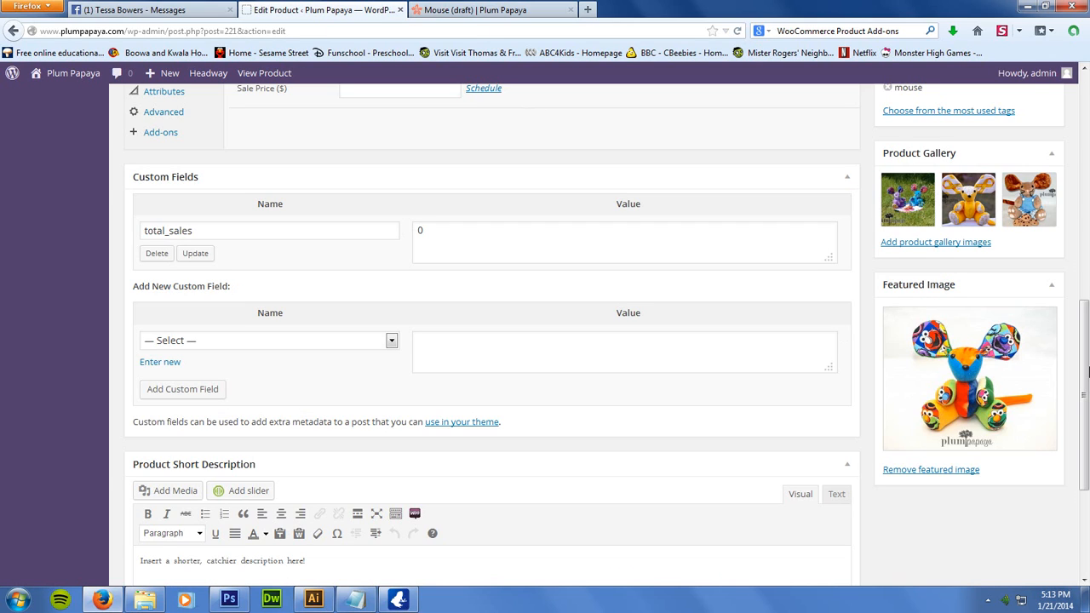
pyautogui.moveTo(1086, 390); pyautogui.dragTo(1083, 290)
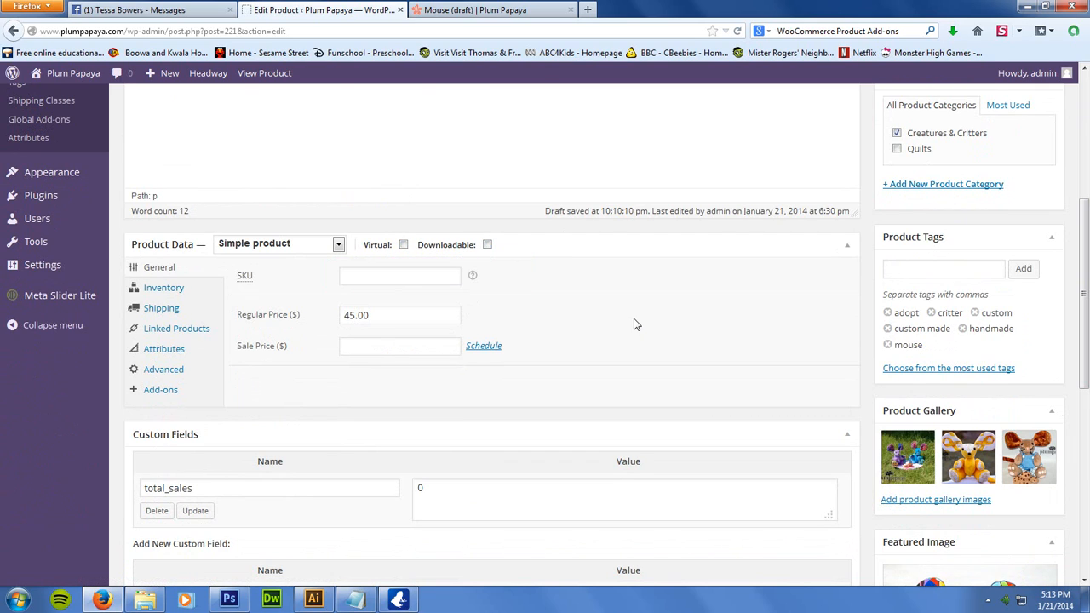
pyautogui.click(393, 276)
pyautogui.click(394, 316)
pyautogui.click(384, 349)
# Review the product's inventory settings and enter 5 oz as its shipping weight
pyautogui.click(166, 295)
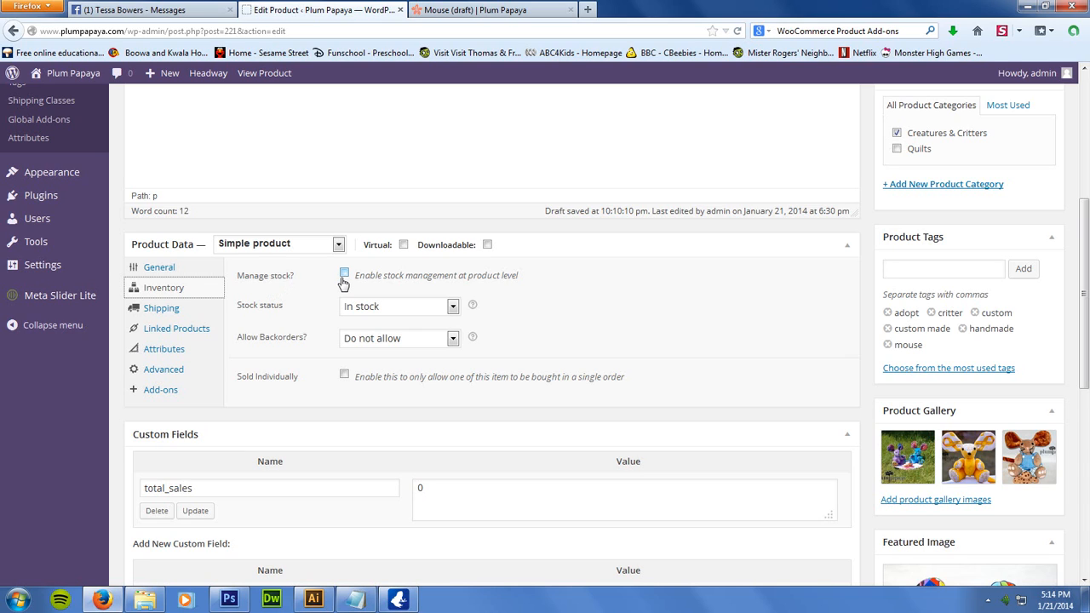
pyautogui.click(169, 317)
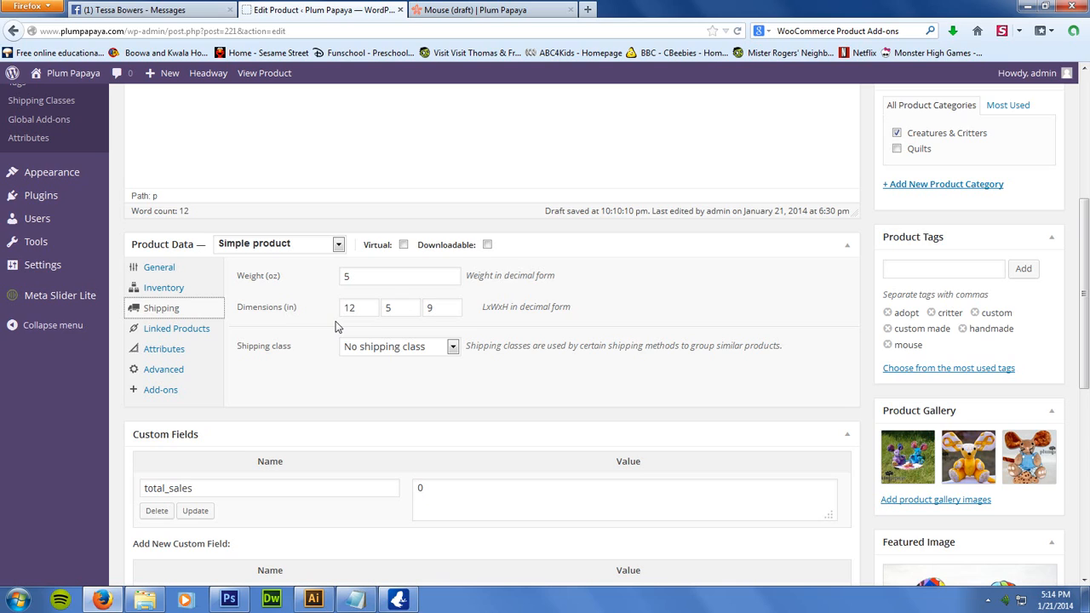
pyautogui.click(347, 275)
pyautogui.write('5')
# Examine the product's linked products, its advanced settings including the purchase note, and its add-on groups
pyautogui.click(179, 331)
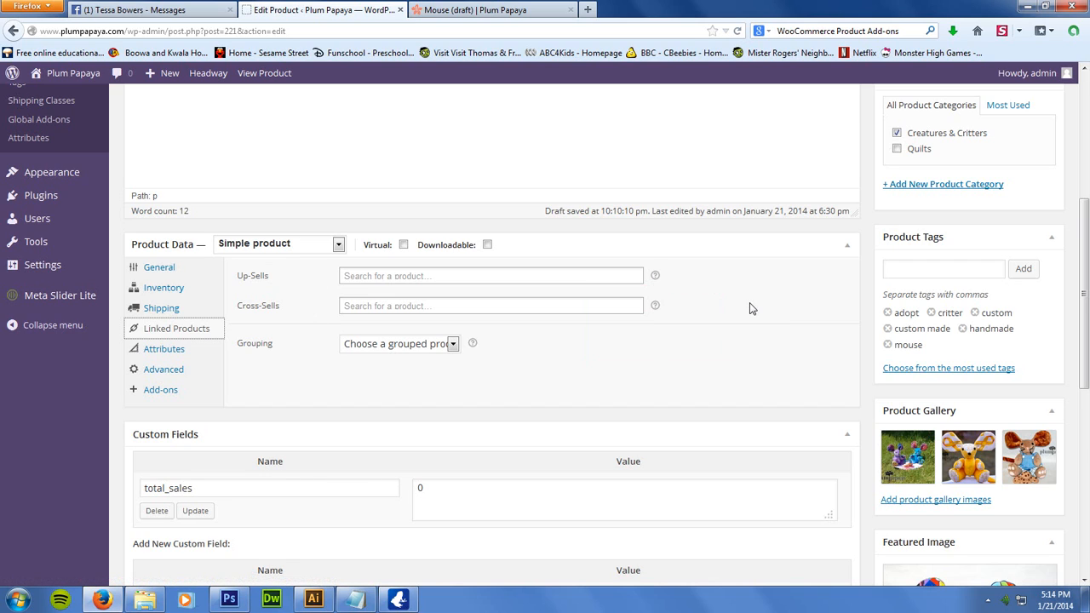
pyautogui.click(167, 376)
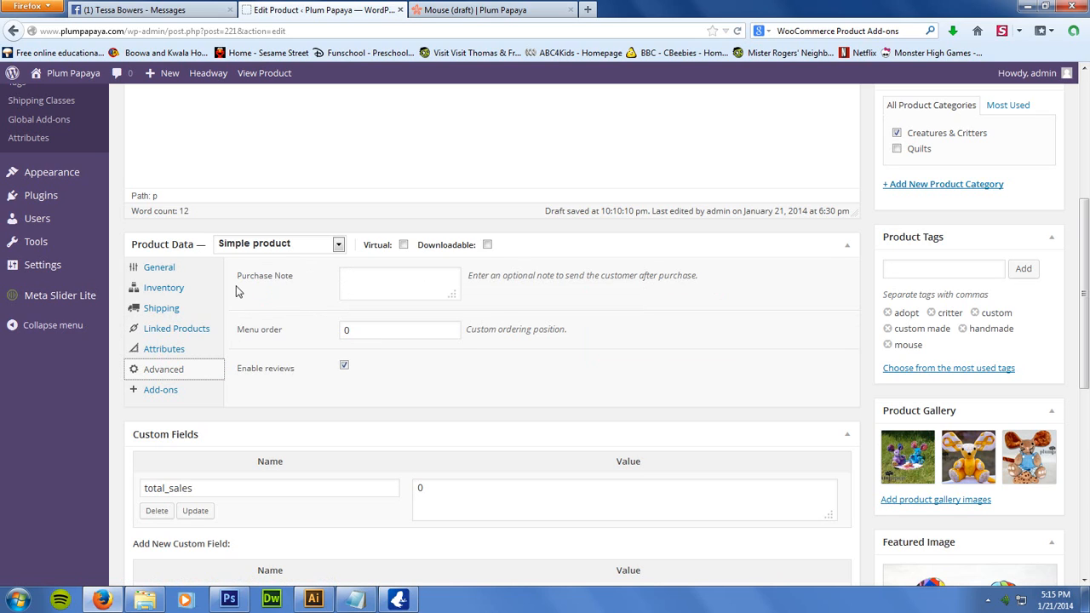
pyautogui.click(370, 282)
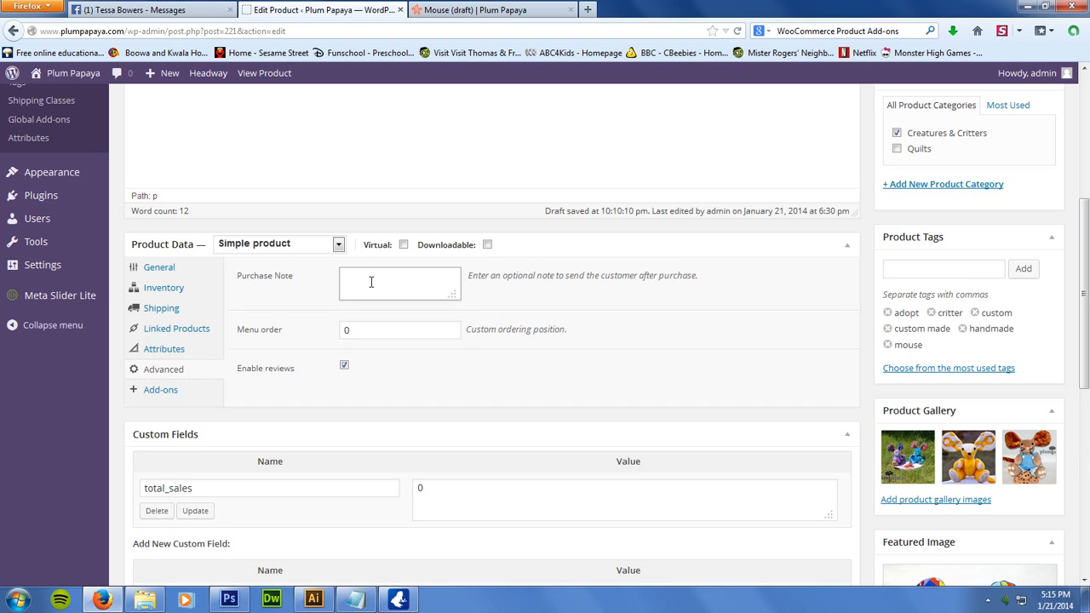
pyautogui.click(170, 400)
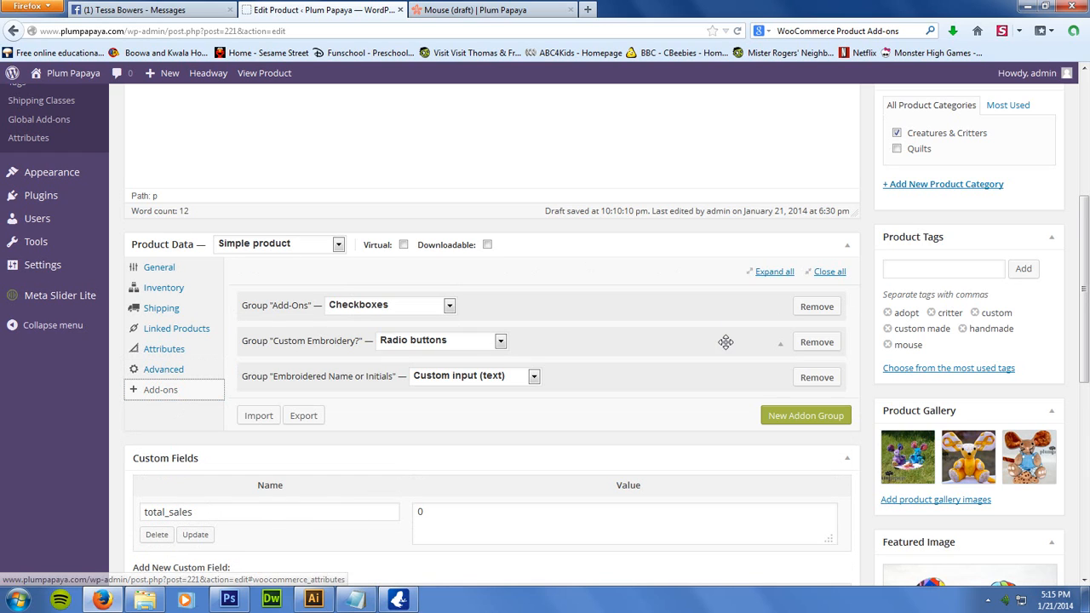
# Switch to the Mouse (draft) shop page and examine its add-on checkboxes, embroidery choices and price totals
pyautogui.scroll(-1, 1084, 215)
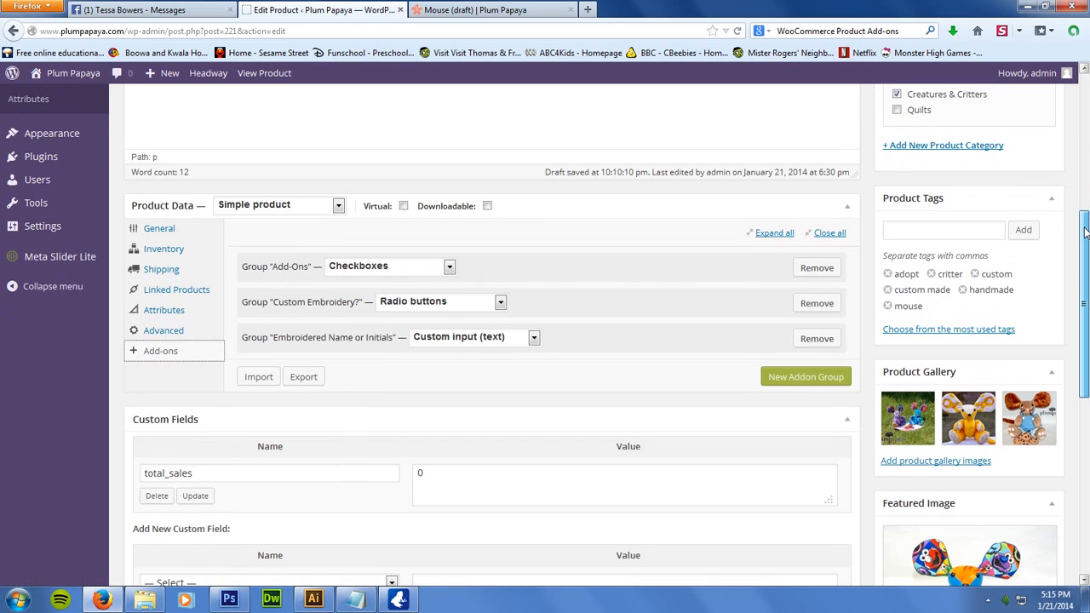
pyautogui.click(491, 12)
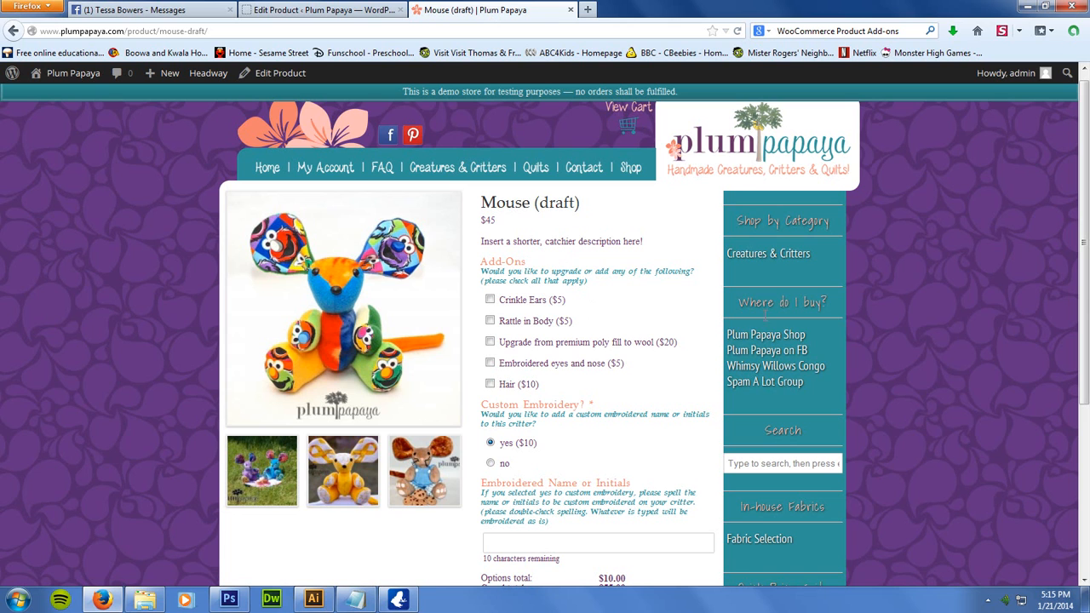
pyautogui.scroll(-1, 1086, 183)
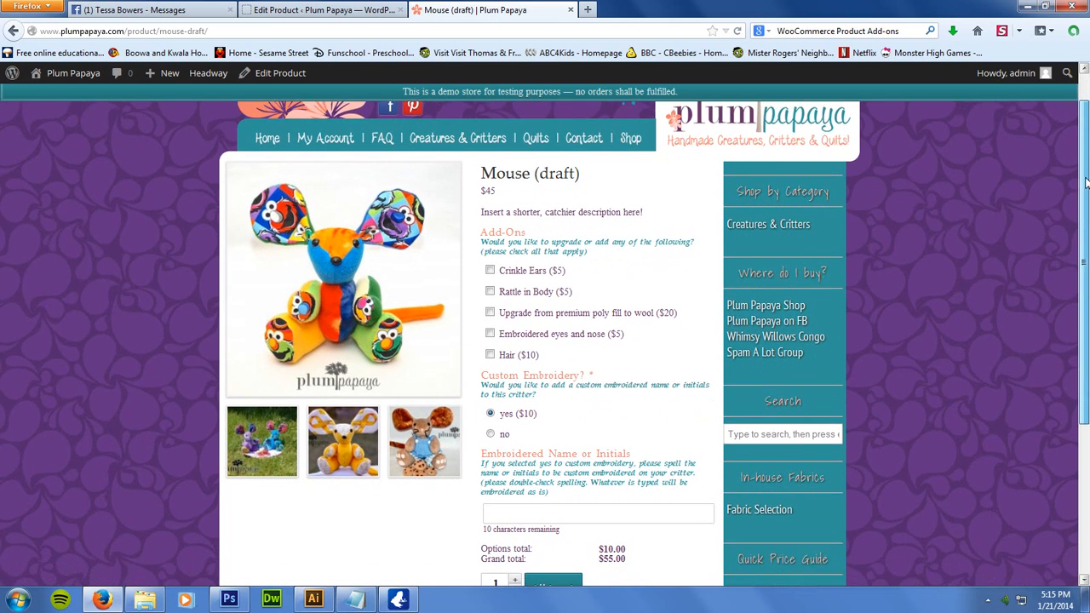
pyautogui.moveTo(1086, 181); pyautogui.dragTo(1084, 226)
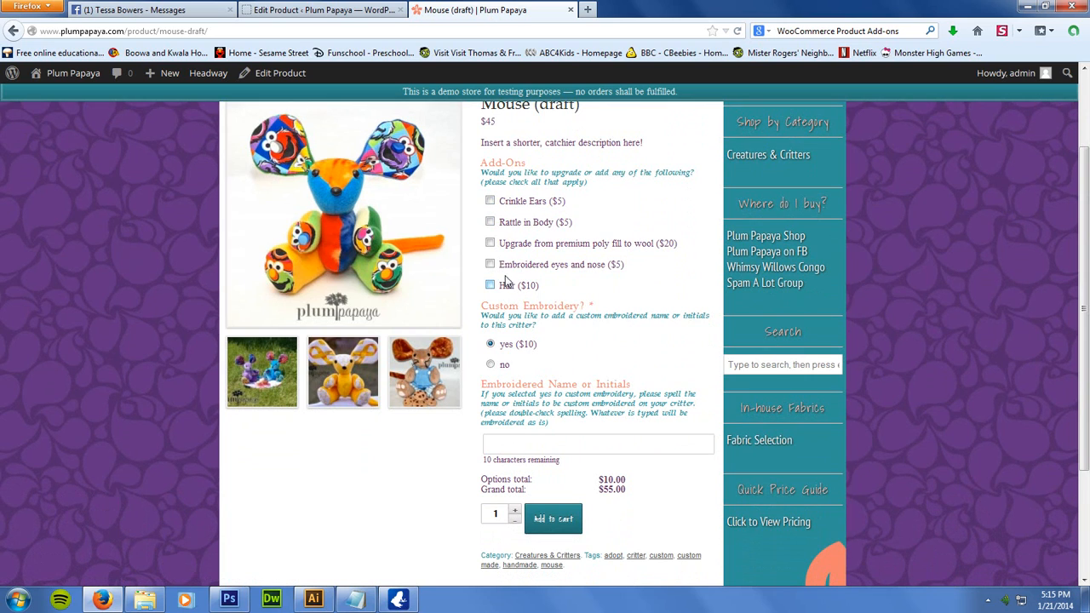
# Expand the "Add-Ons" checkbox group in the product editor and compare its description, option labels and prices with the shop page
pyautogui.click(343, 8)
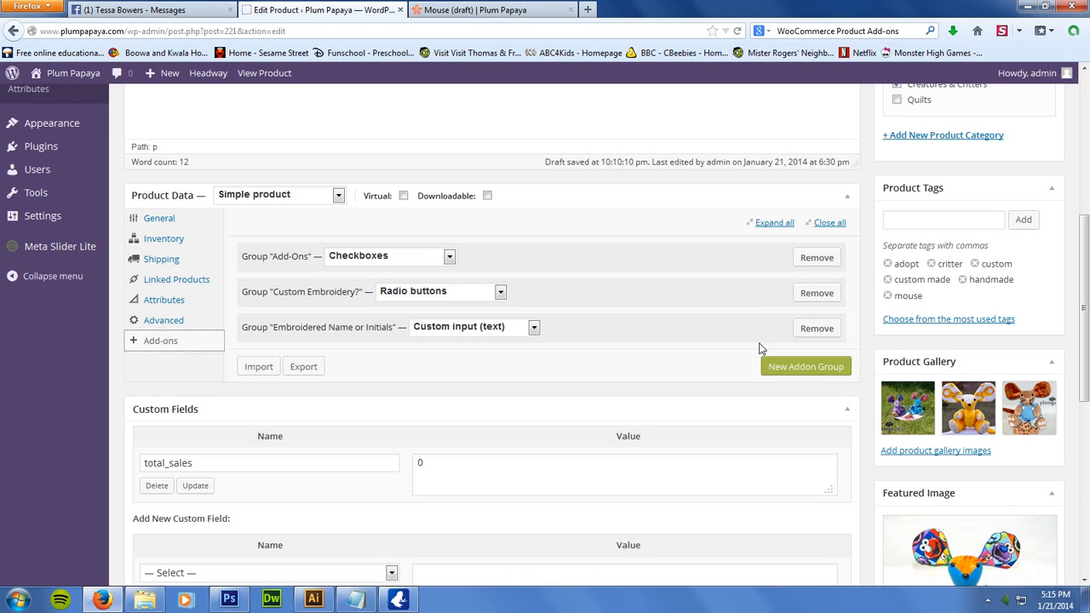
pyautogui.click(779, 261)
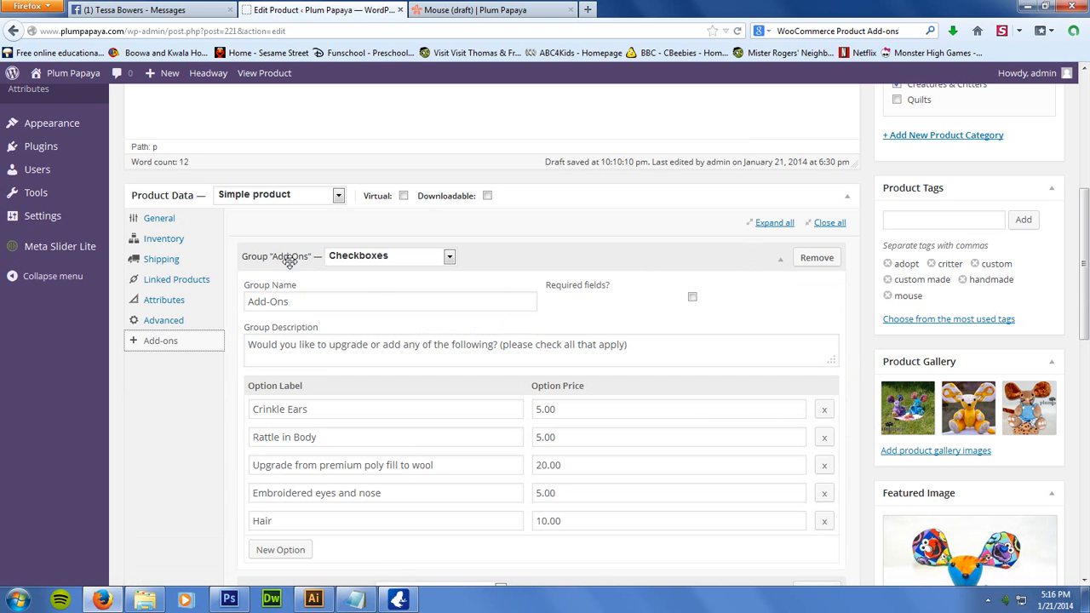
pyautogui.click(460, 12)
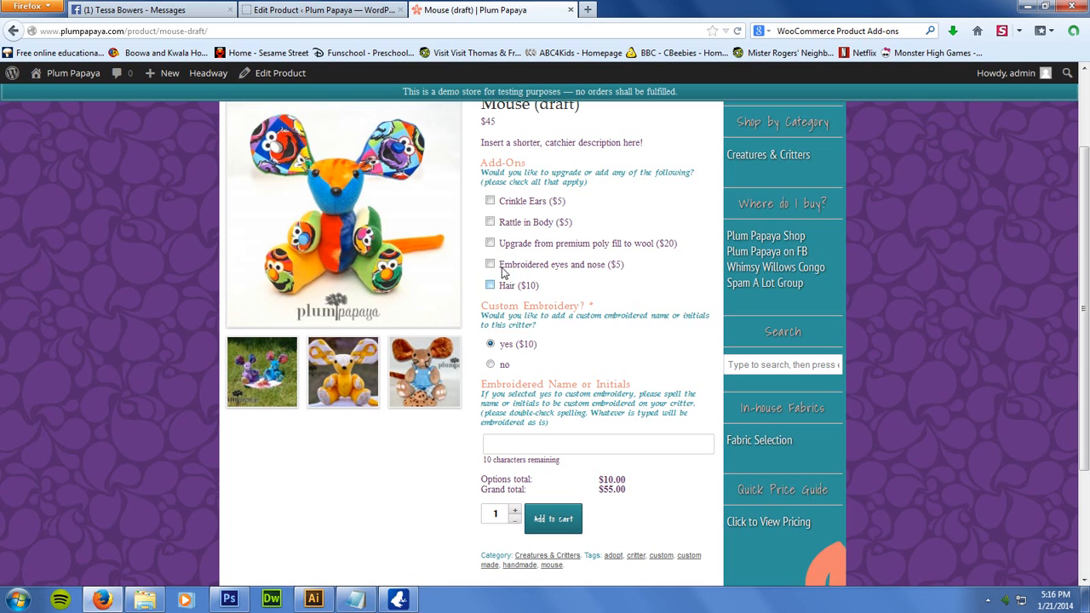
pyautogui.click(339, 12)
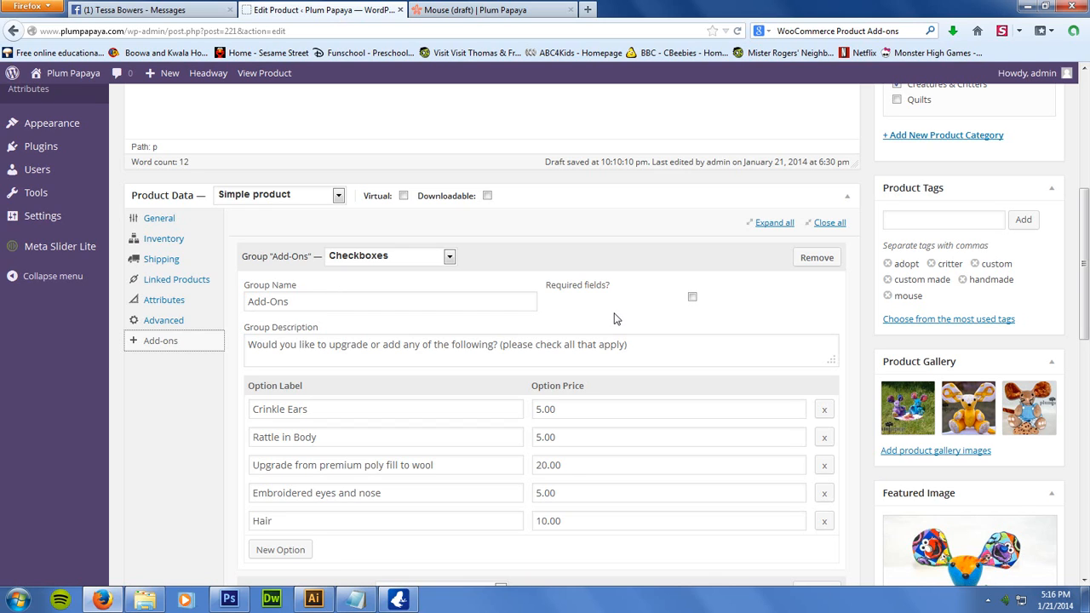
pyautogui.click(694, 299)
pyautogui.scroll(-3, 1084, 222)
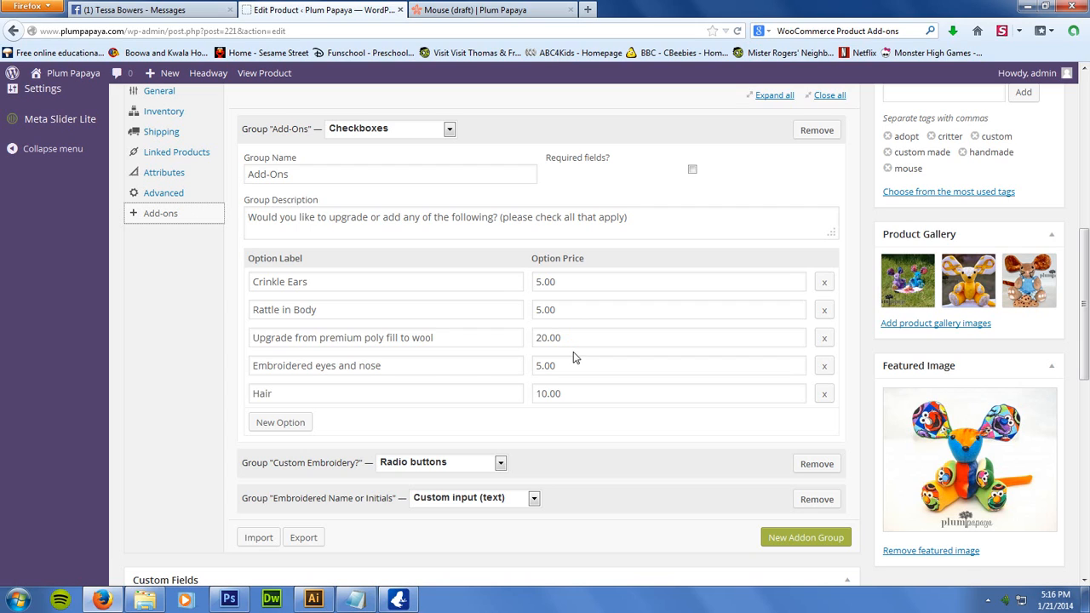
# Expand the "Custom Embroidery?" radio button group and compare its required setting and yes/no options with the shop page
pyautogui.click(783, 469)
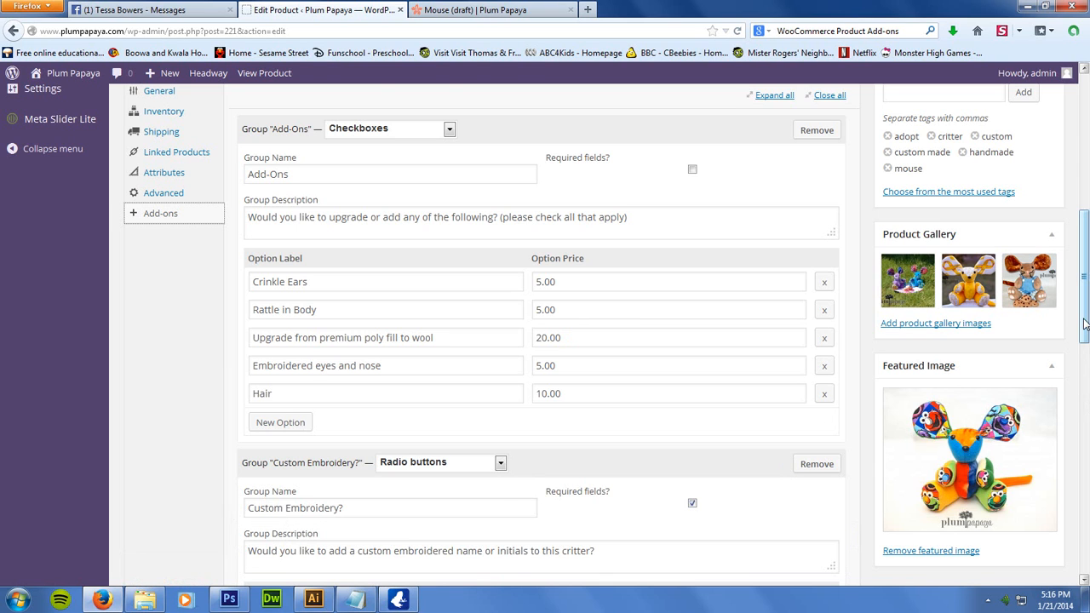
pyautogui.moveTo(1085, 323); pyautogui.dragTo(1086, 404)
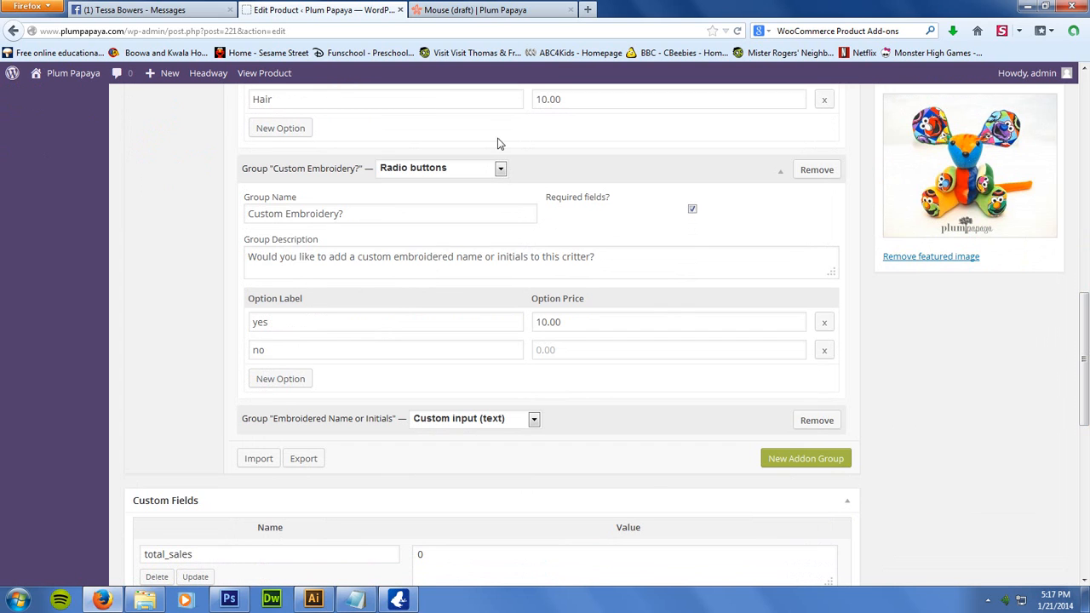
pyautogui.click(488, 10)
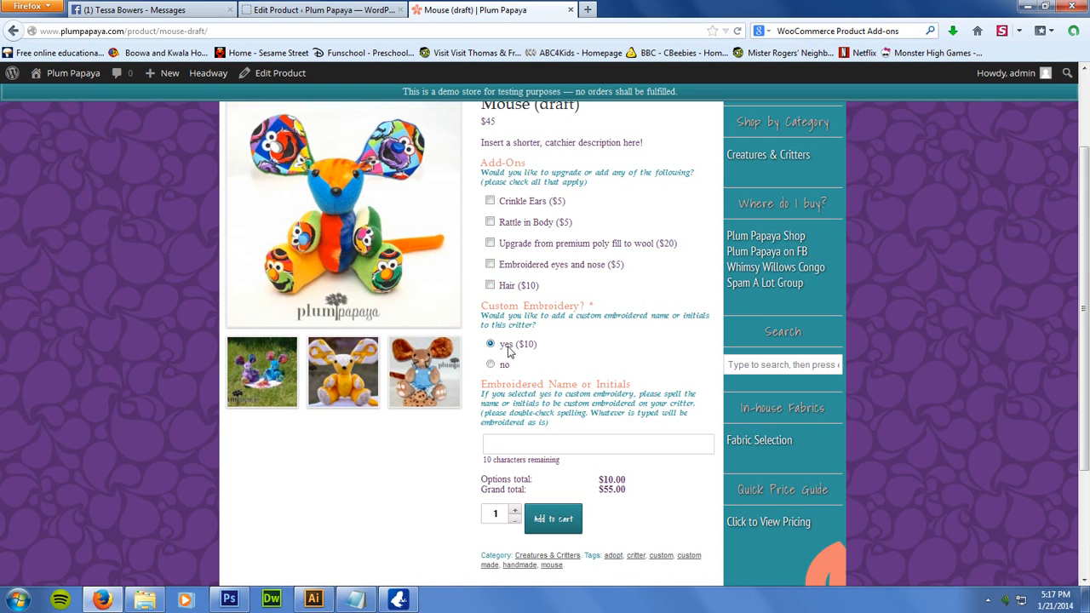
pyautogui.click(310, 12)
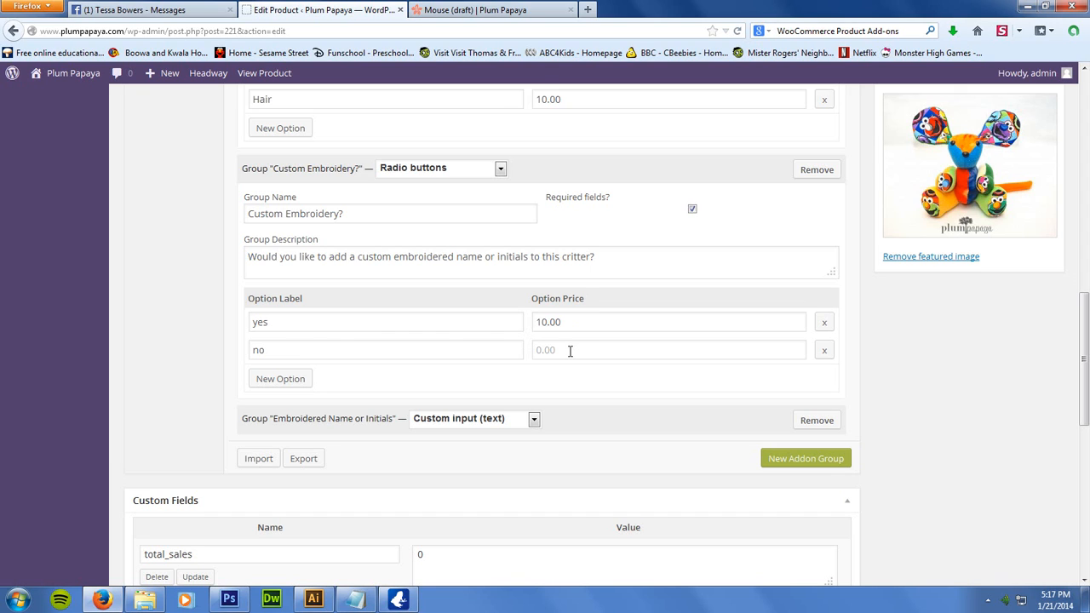
# Expand the "Embroidered Name or Initials" text input group and compare its description and maximum length with the shop page
pyautogui.click(780, 423)
pyautogui.scroll(-5, 771, 325)
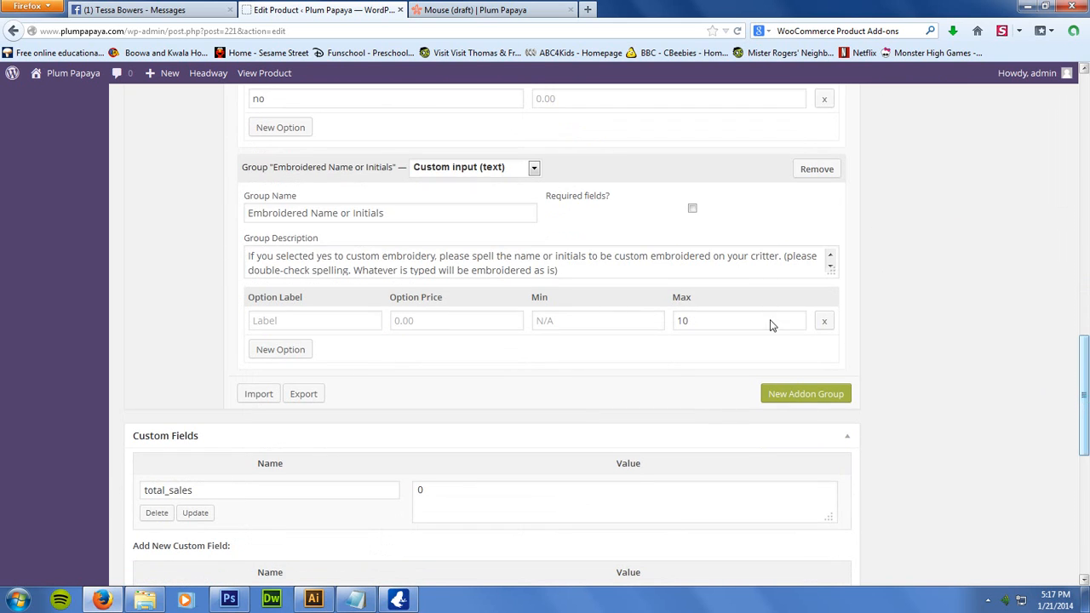
pyautogui.click(510, 170)
pyautogui.click(511, 173)
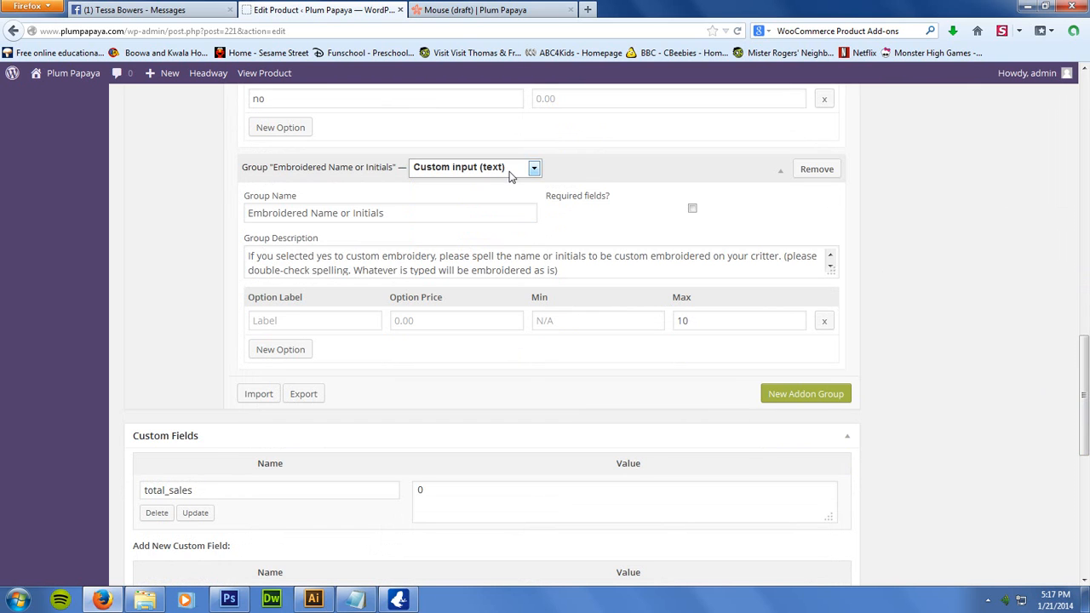
pyautogui.click(460, 10)
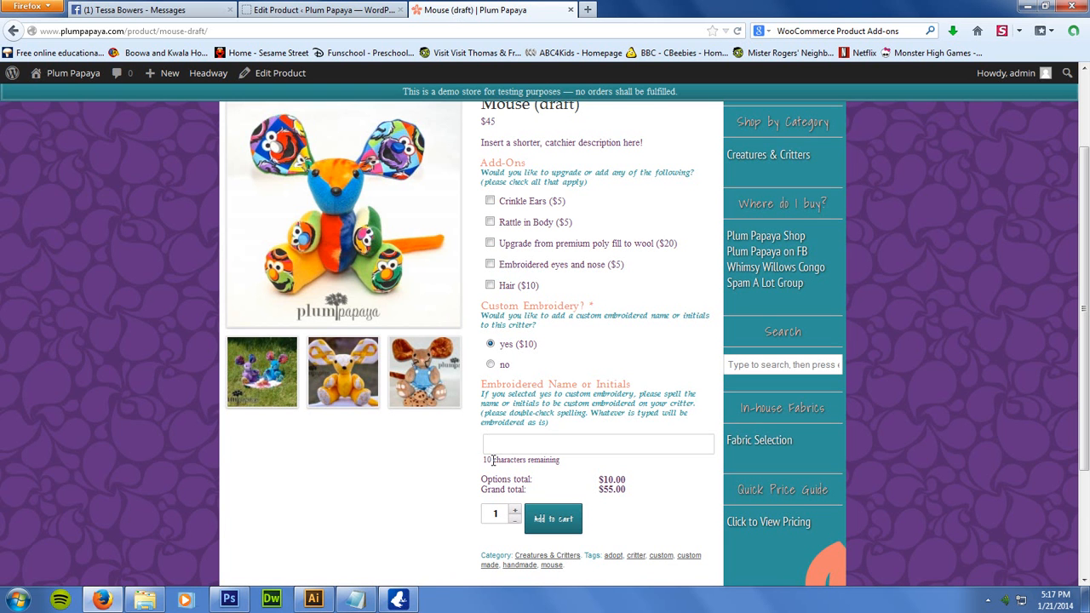
pyautogui.click(368, 14)
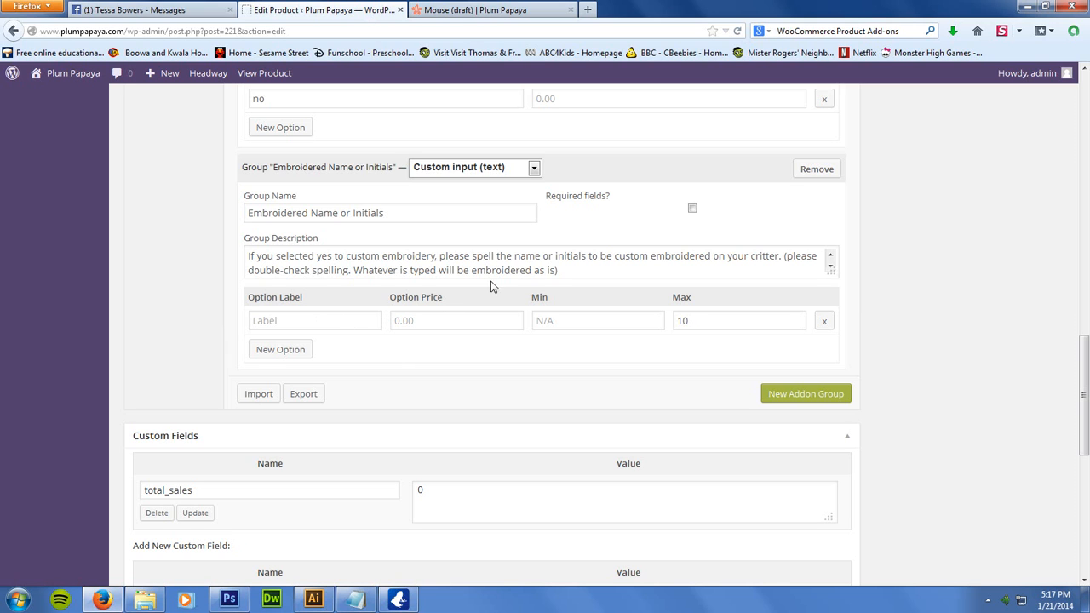
# Review the rest of the product editor down to the short description and compare that text with the shop page
pyautogui.moveTo(1086, 439); pyautogui.dragTo(1086, 405)
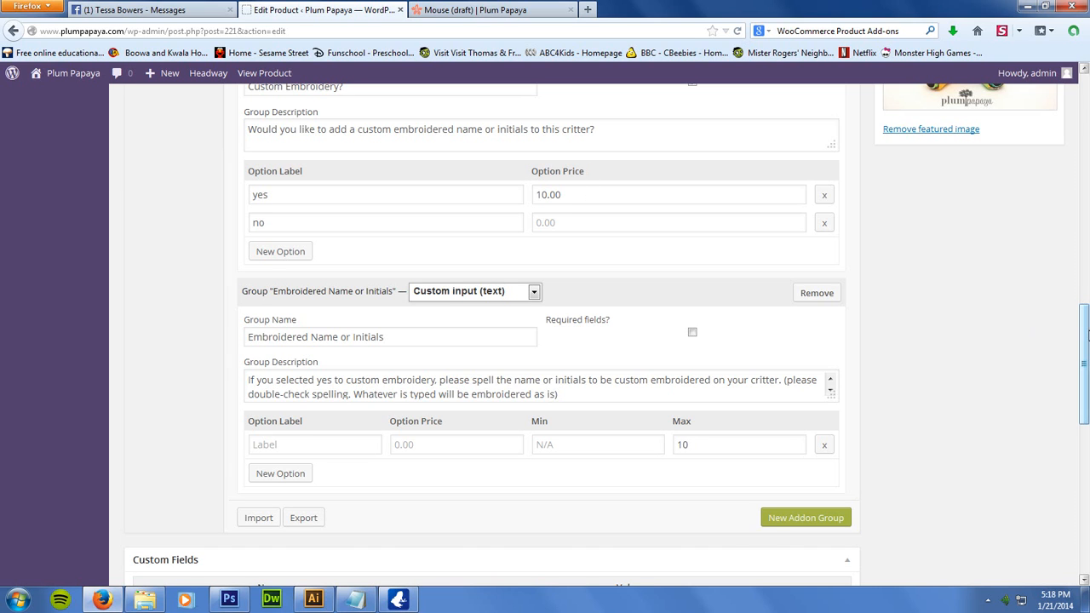
pyautogui.moveTo(1086, 334); pyautogui.dragTo(1081, 381)
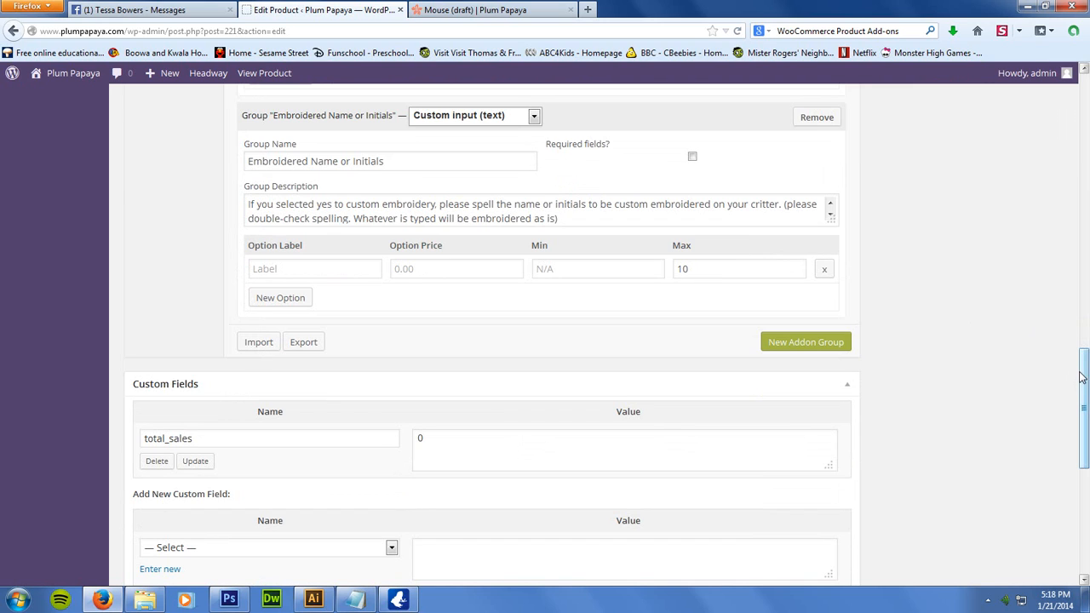
pyautogui.moveTo(1083, 376); pyautogui.dragTo(1078, 510)
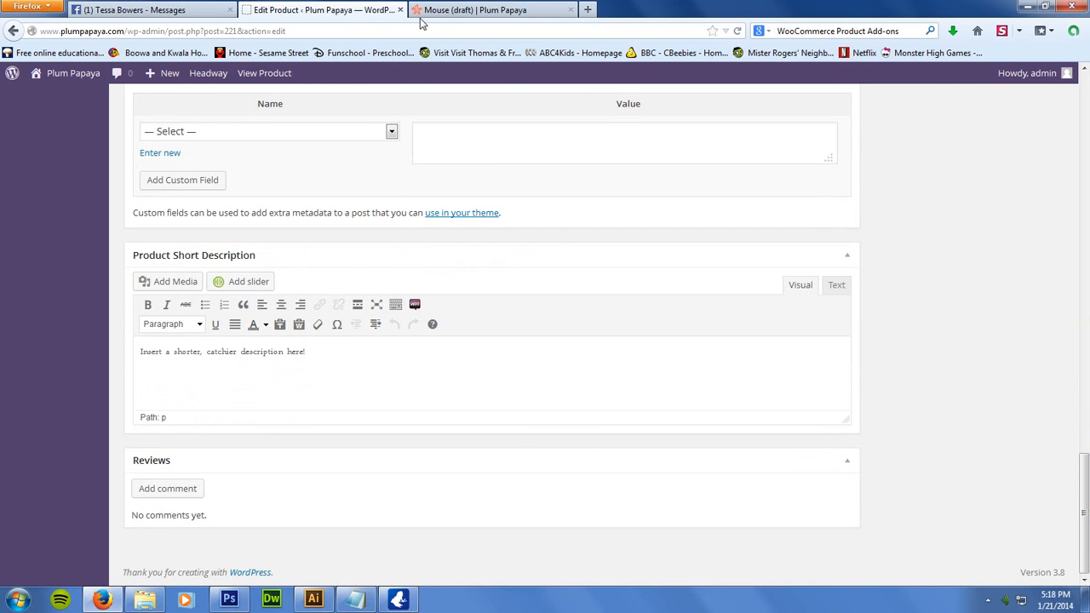
pyautogui.click(477, 10)
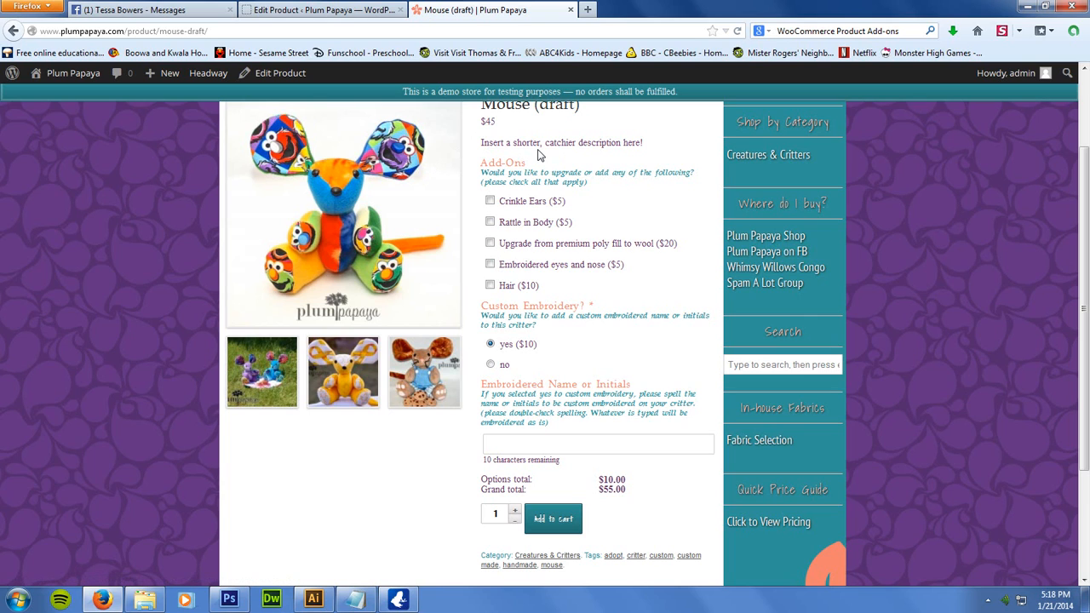
pyautogui.click(301, 8)
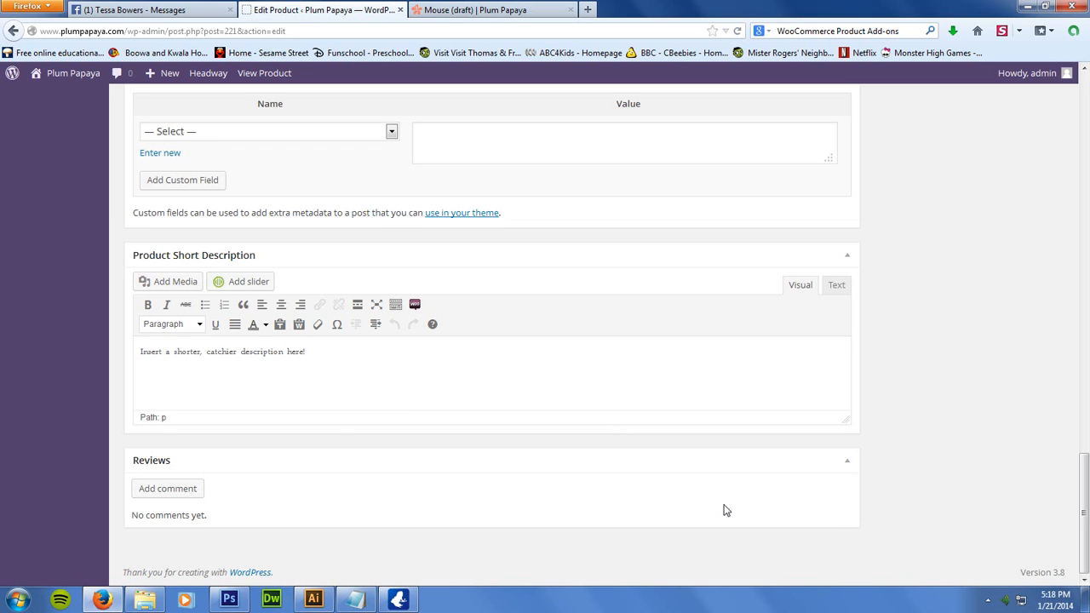
# Open the product's publication date for editing in the publish settings and cancel without changing it
pyautogui.moveTo(1084, 523); pyautogui.dragTo(1083, 146)
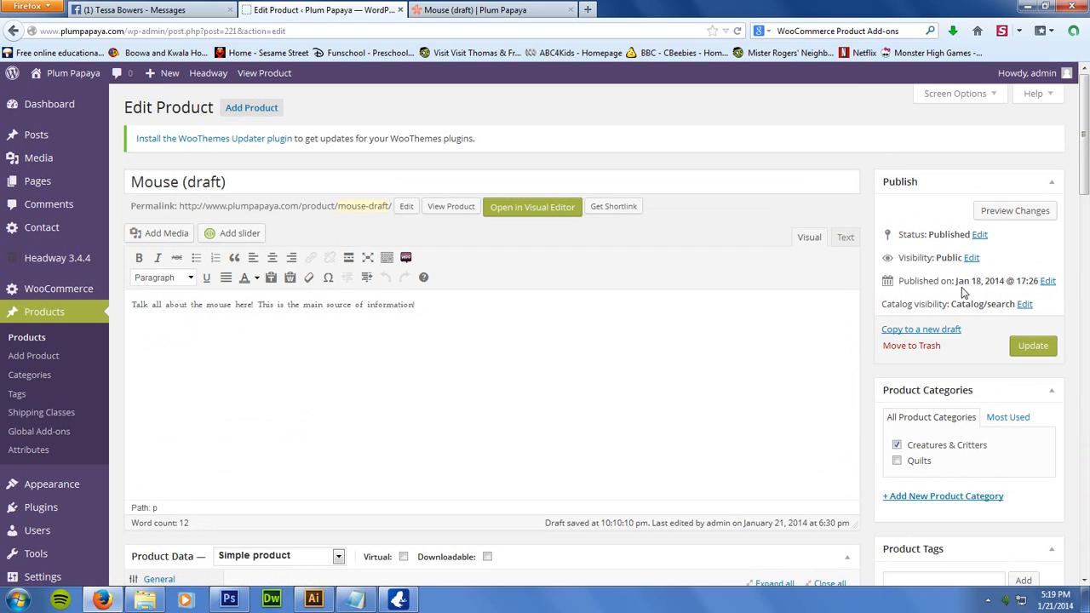
pyautogui.click(1047, 281)
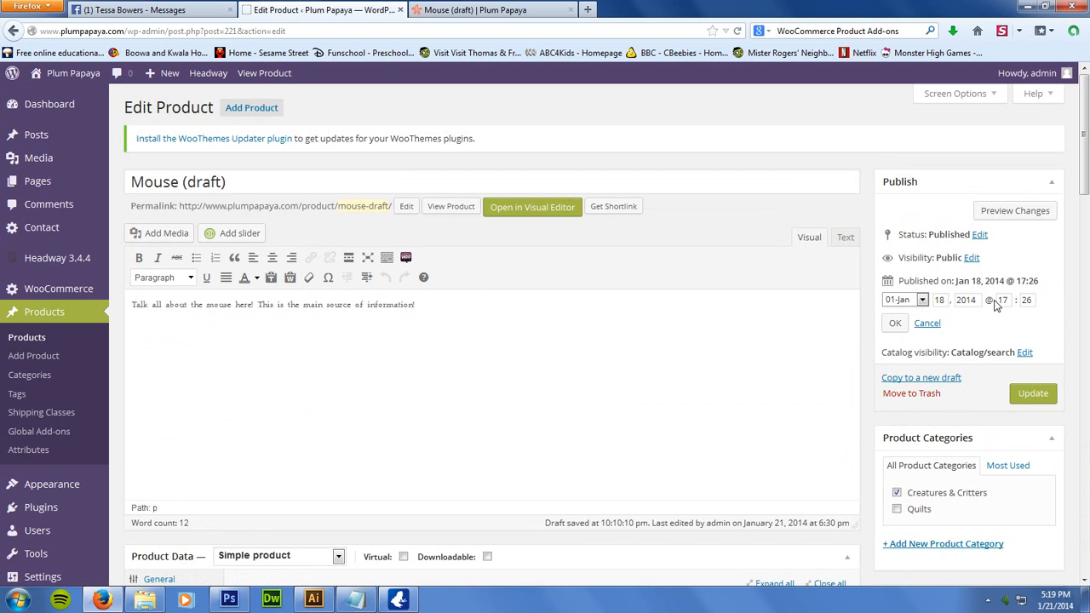
pyautogui.click(925, 324)
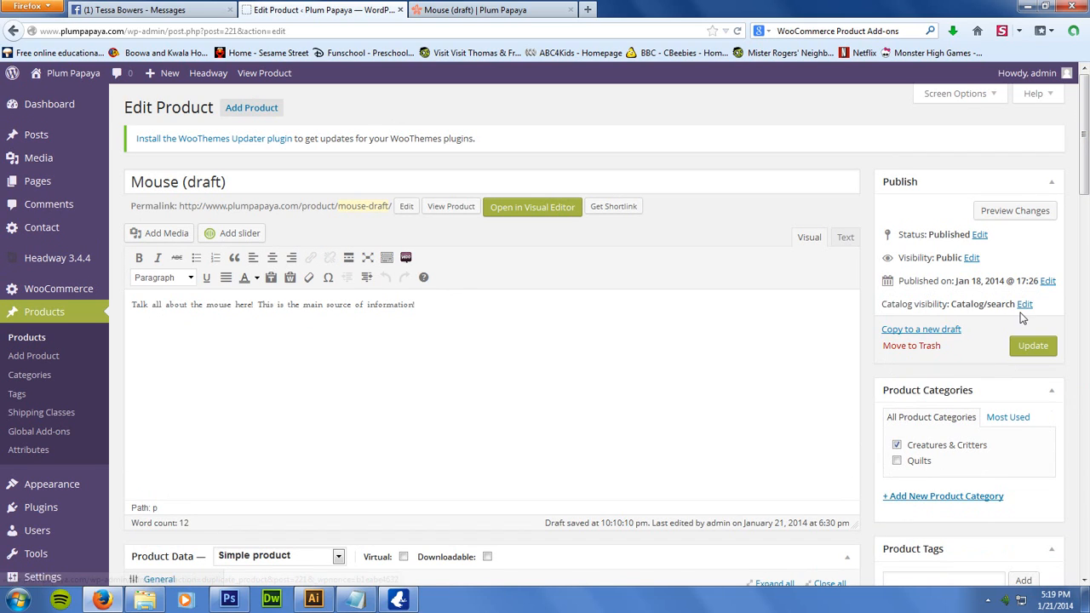